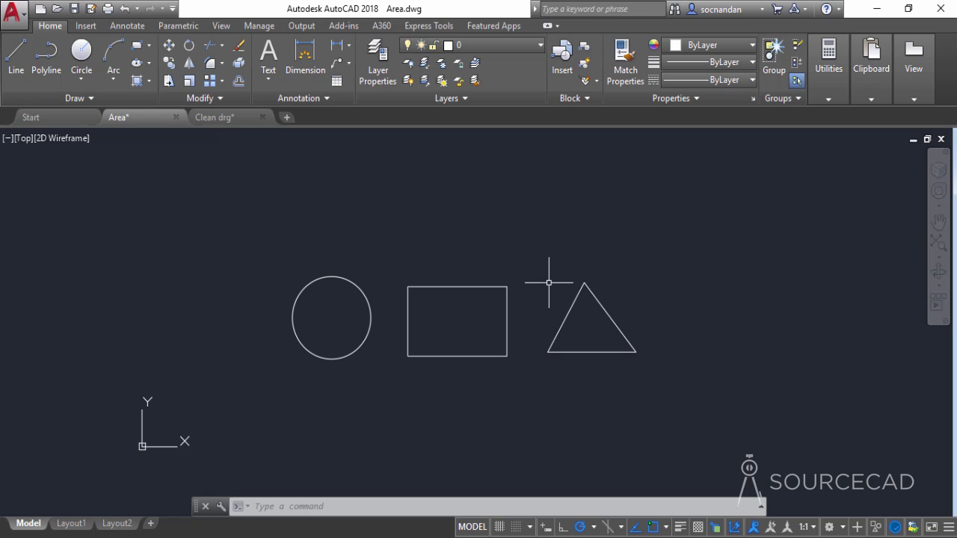
- Measure the area and circumference of the circle with the AREA command's Object option
text(area)
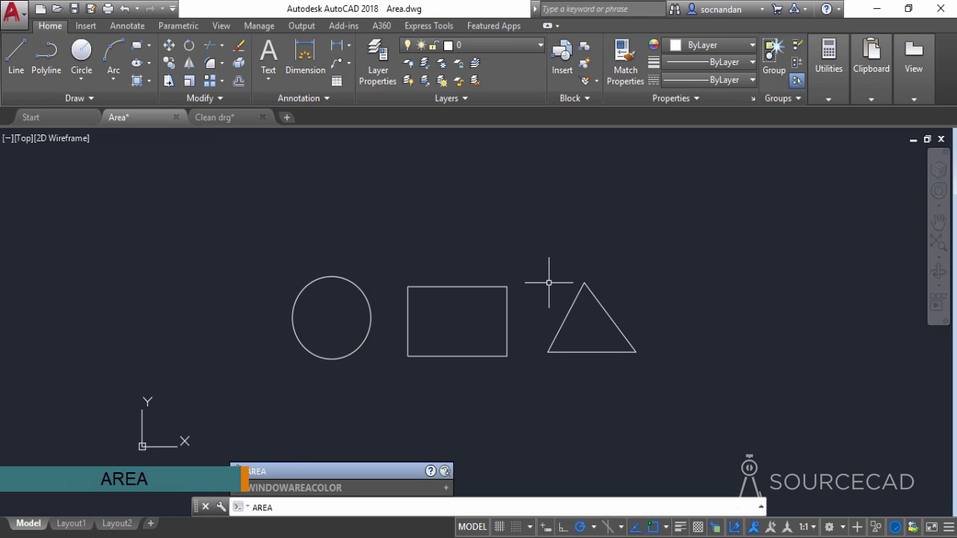
key(Return)
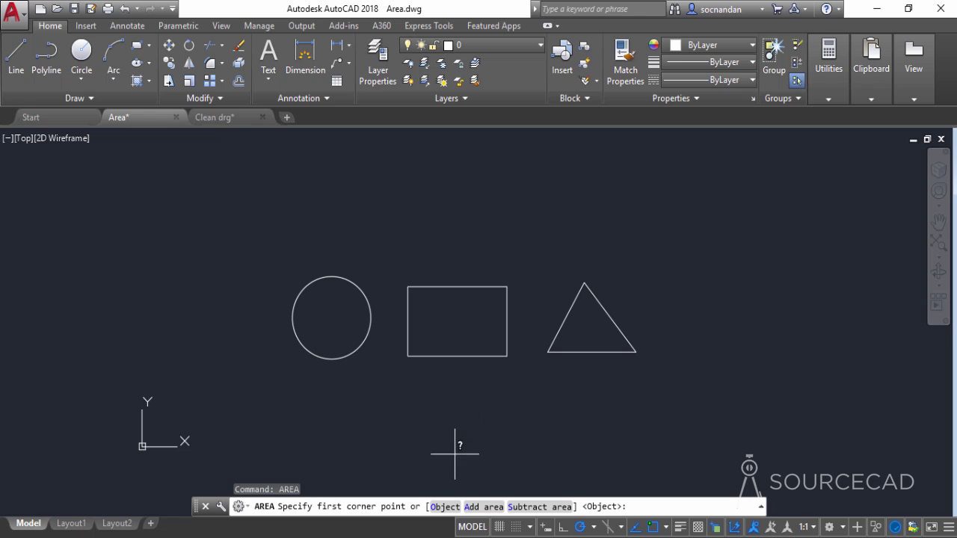
click(447, 507)
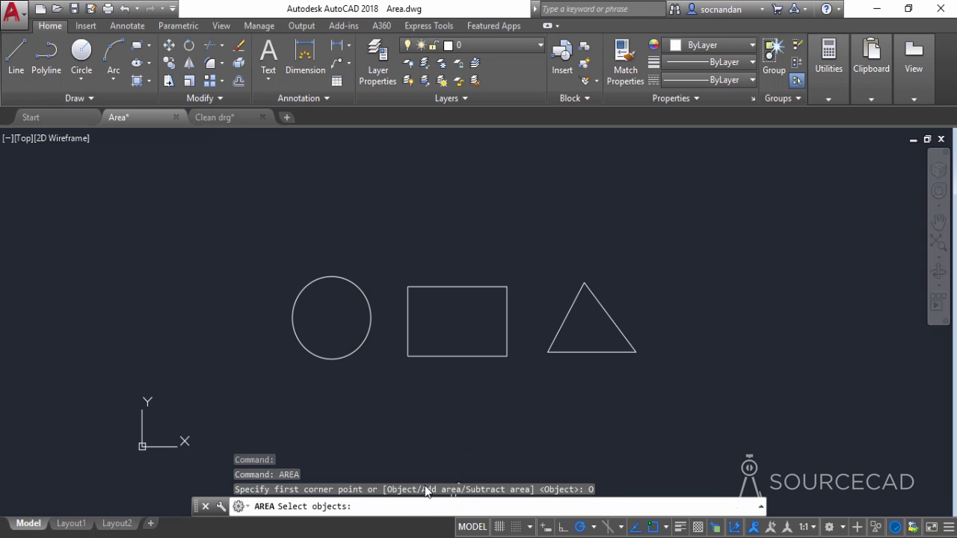
click(346, 354)
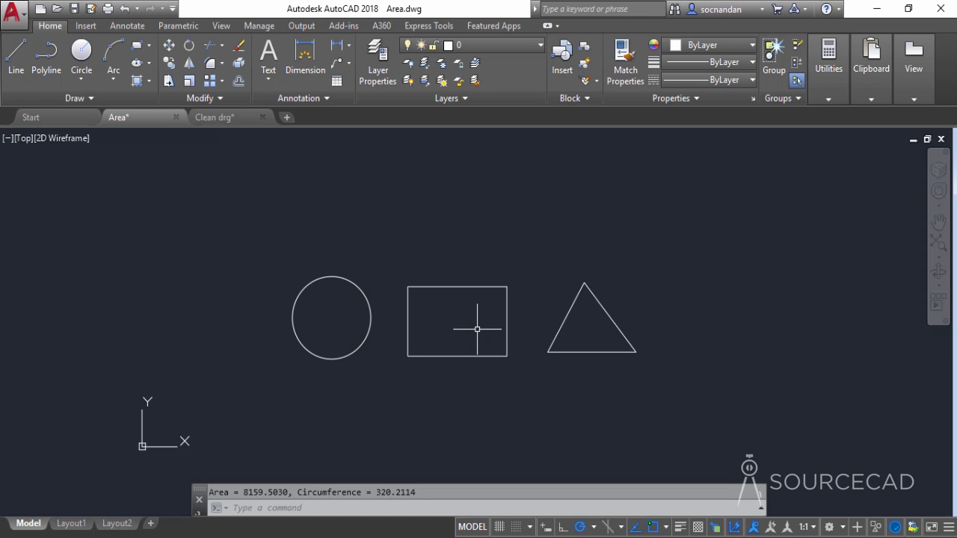
- Measure the rectangle's area and perimeter with the AREA command by picking its four corner points
text(area)
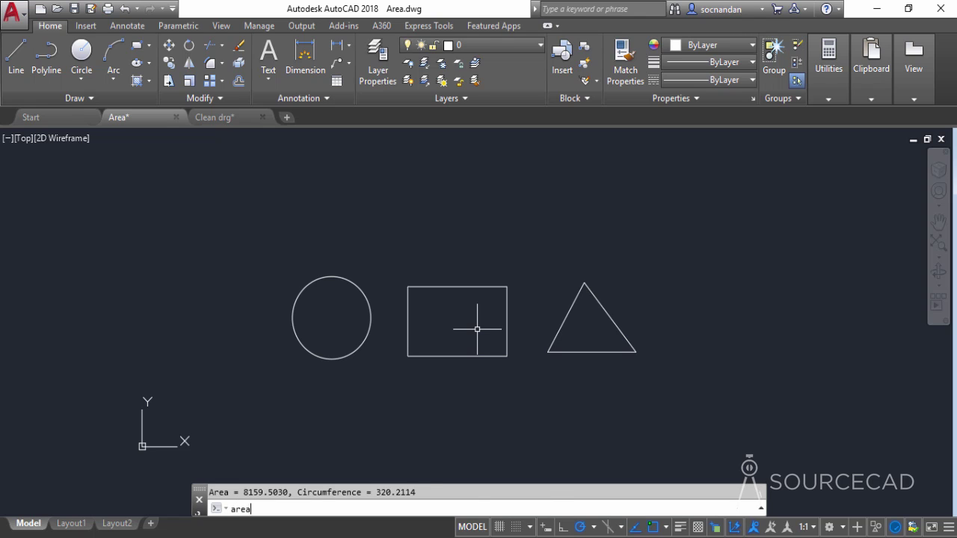
key(Return)
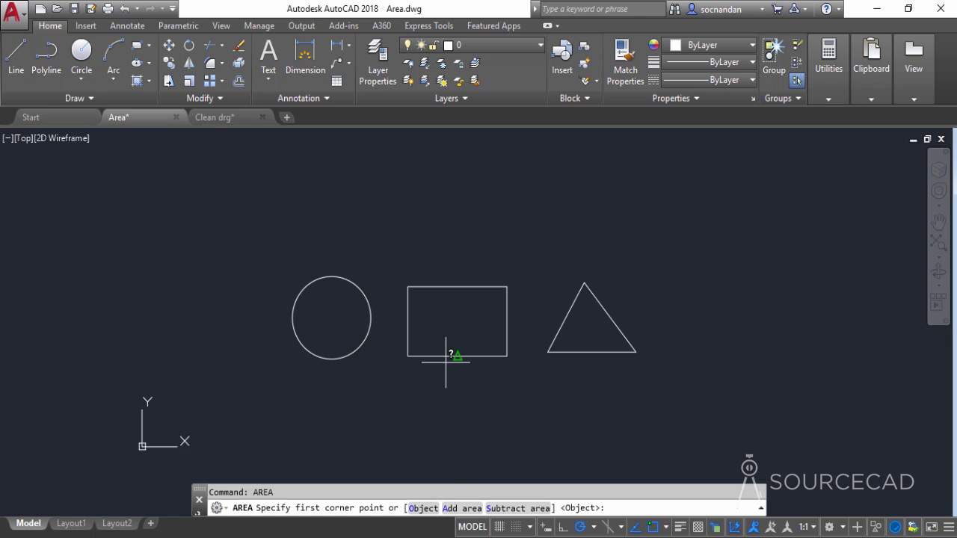
click(408, 287)
click(506, 287)
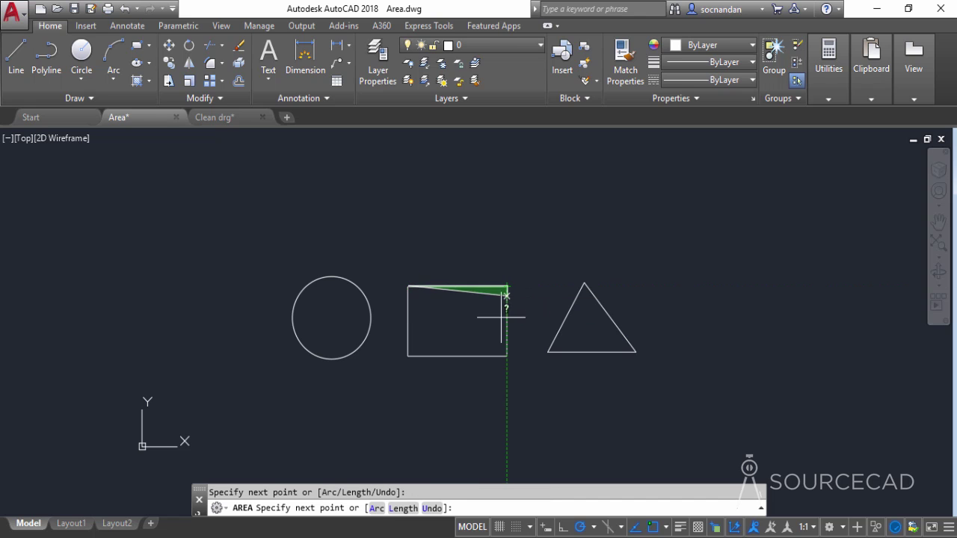
click(507, 356)
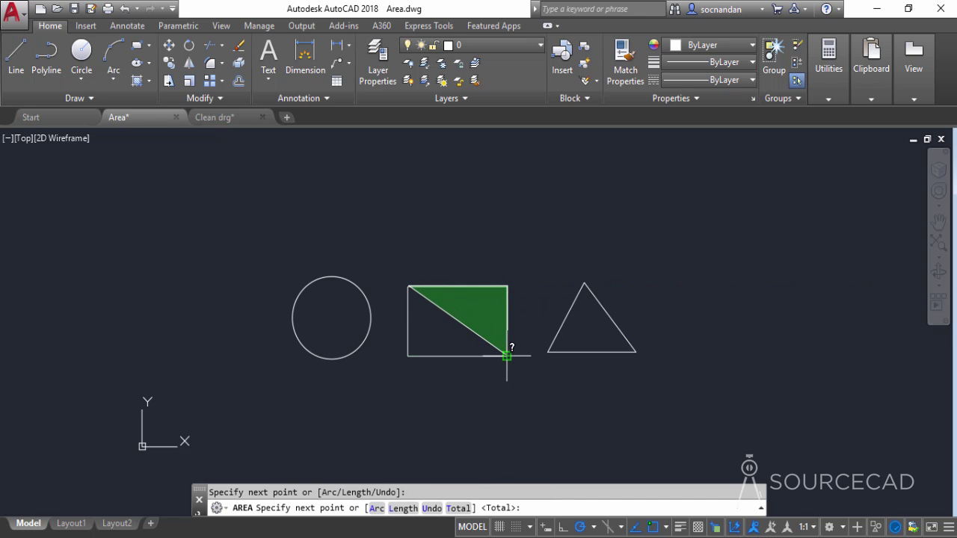
click(407, 356)
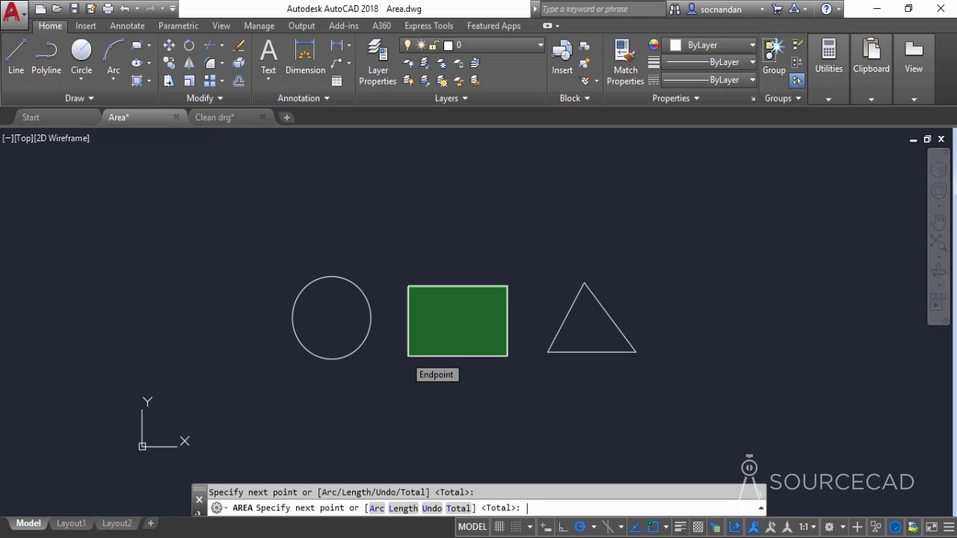
key(Return)
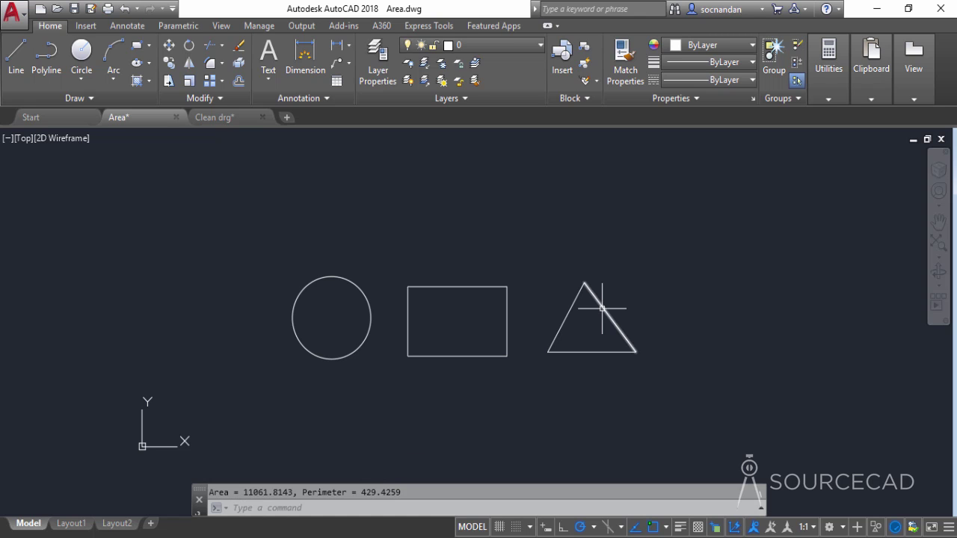
- Run the AREA command in Add area mode and sum the circle and the rectangle as objects
mouse_move(601, 308)
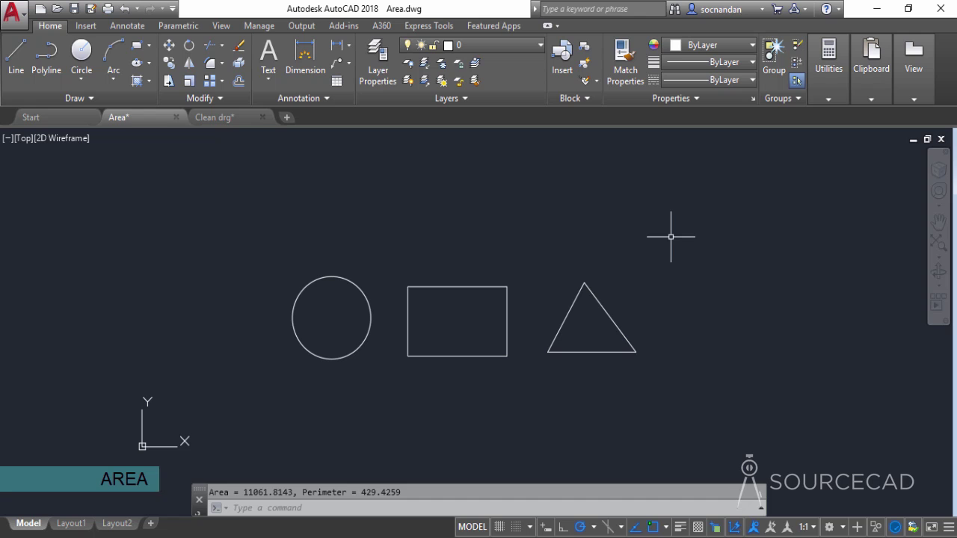
text(AREA)
key(Return)
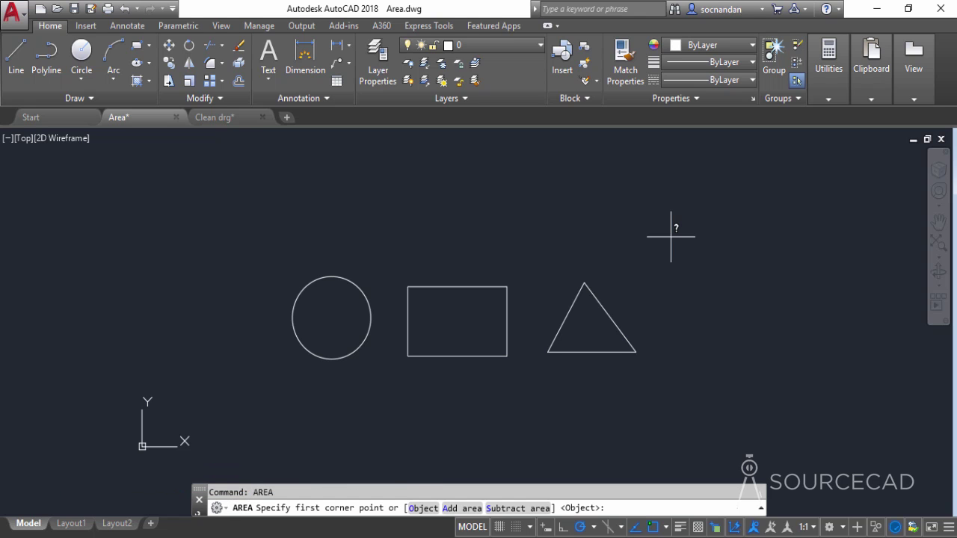
click(462, 508)
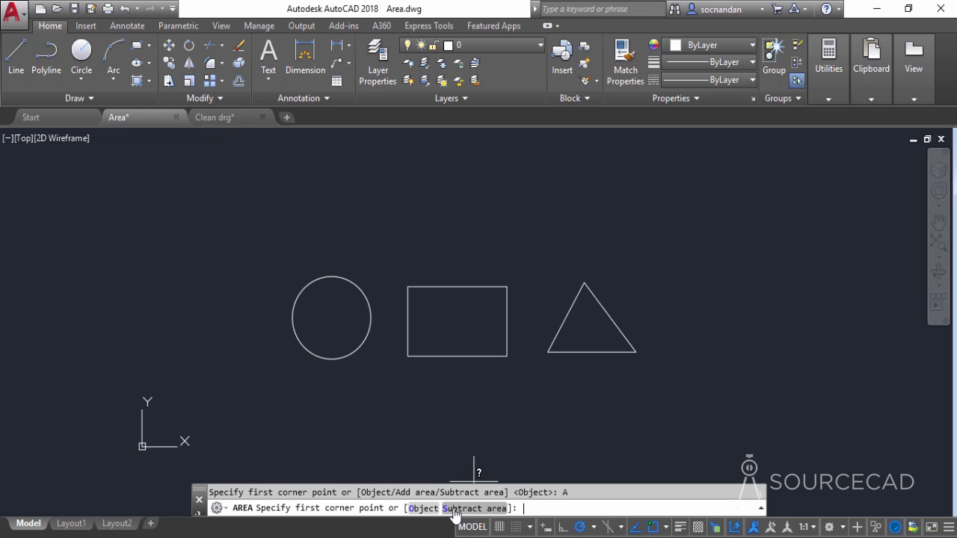
click(423, 508)
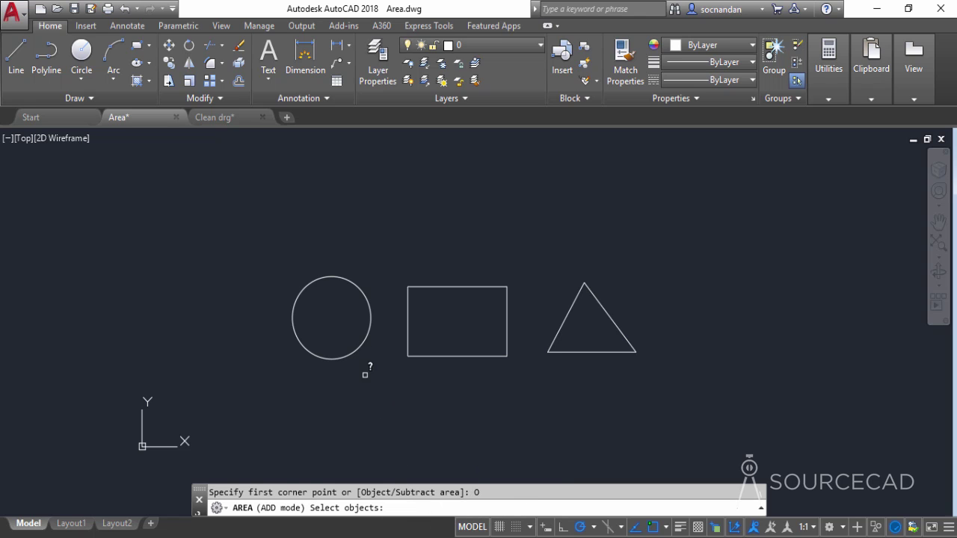
click(362, 347)
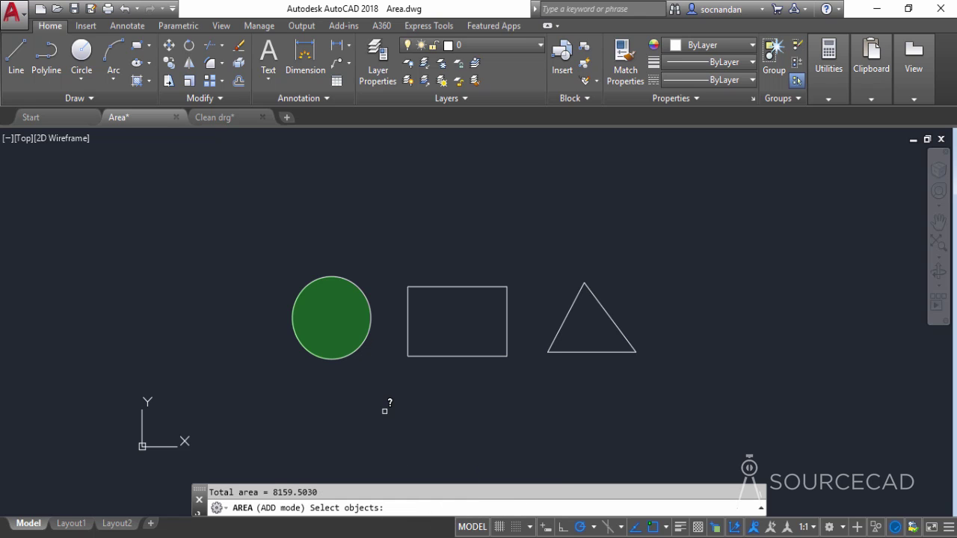
click(440, 356)
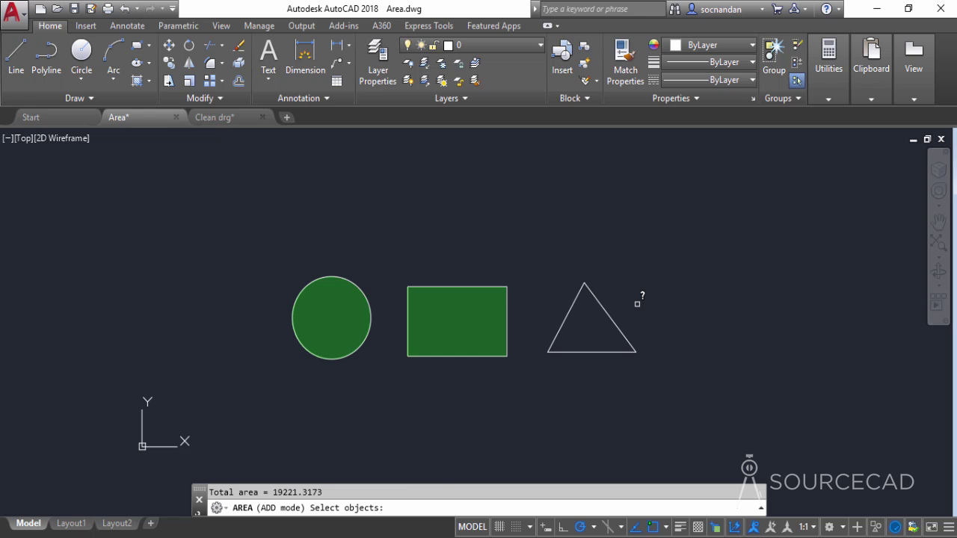
key(Return)
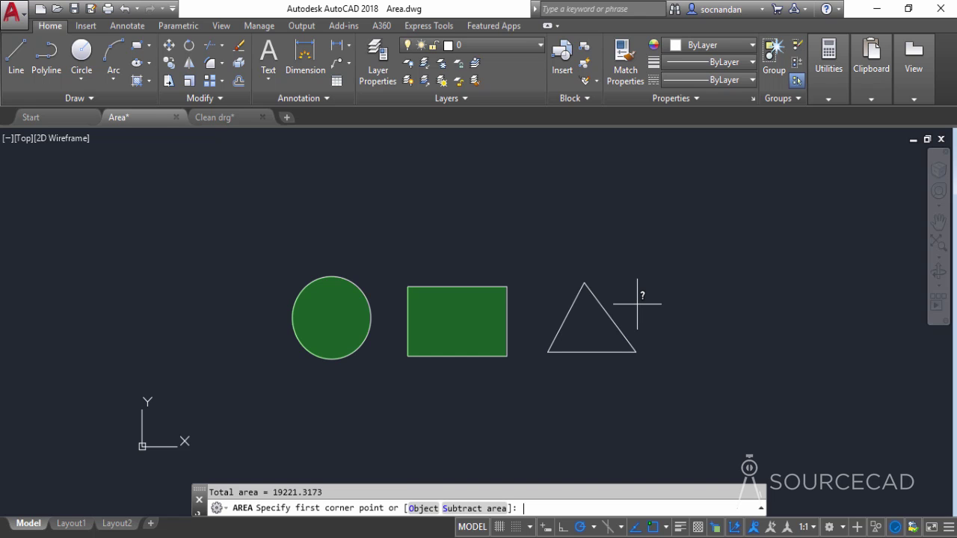
- Add the triangle to the running area total by picking its three corner points
click(584, 282)
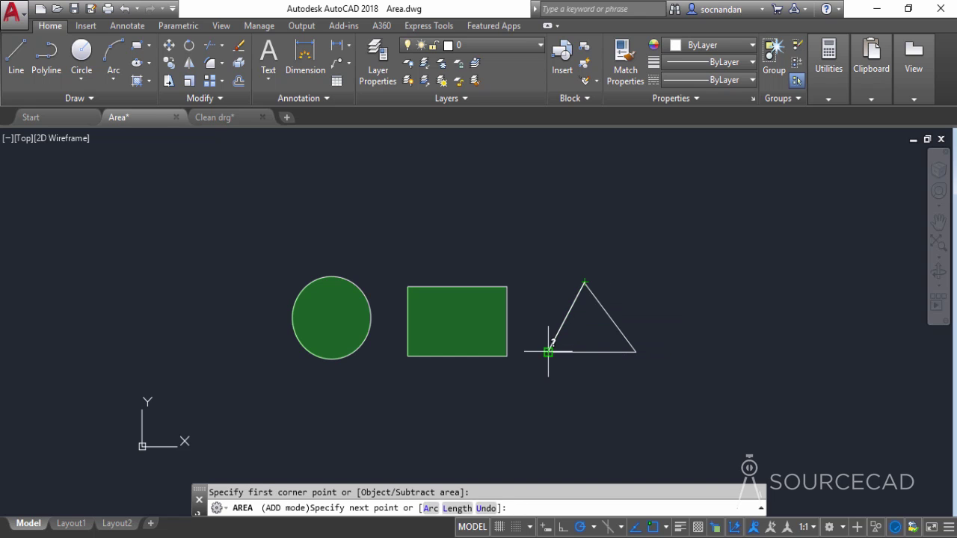
click(548, 352)
click(635, 352)
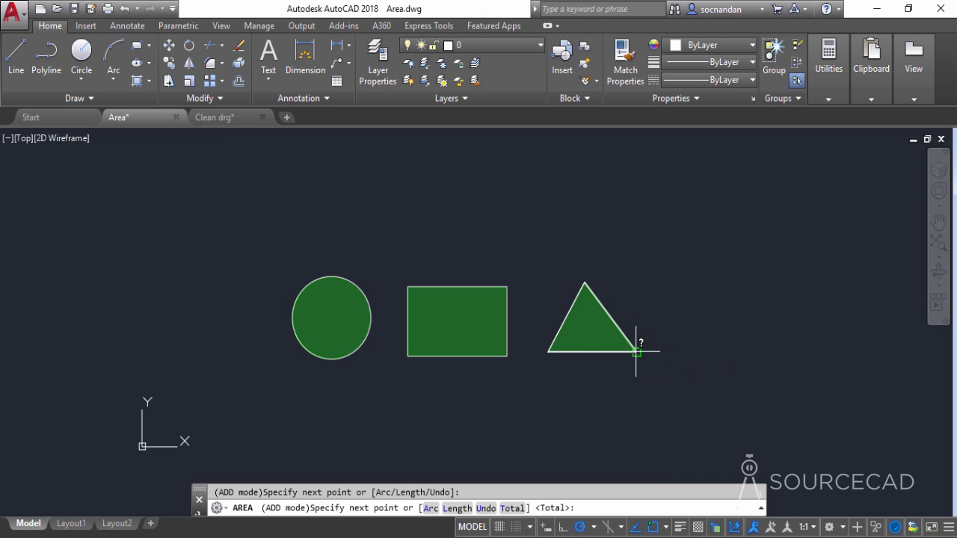
key(Return)
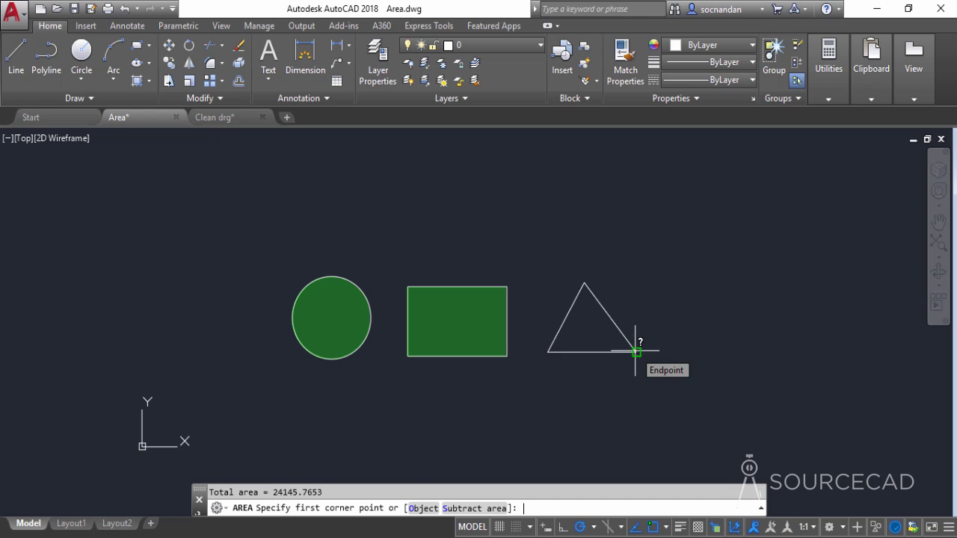
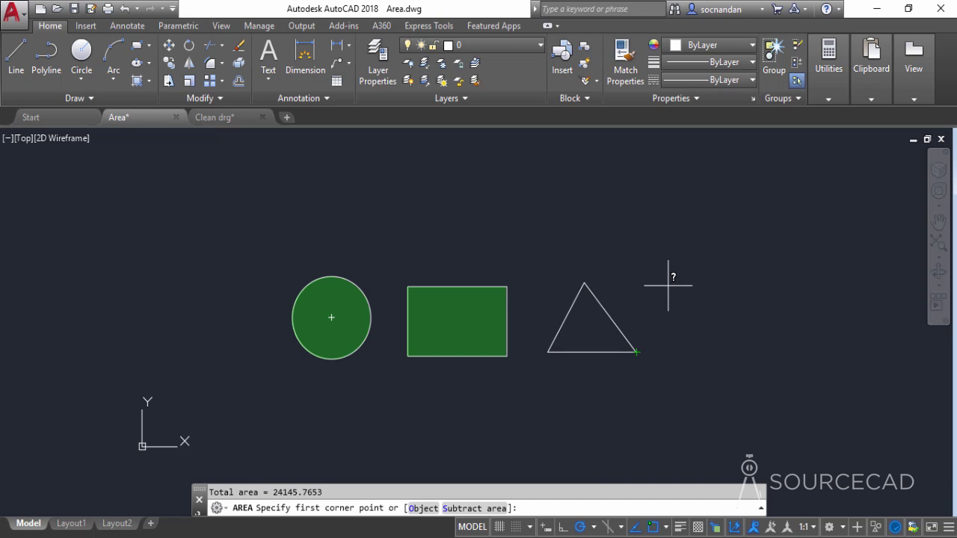
- End the area measurement and hide the large circle overlapping the corner of the other rectangle
scroll(769, 295, down, 2)
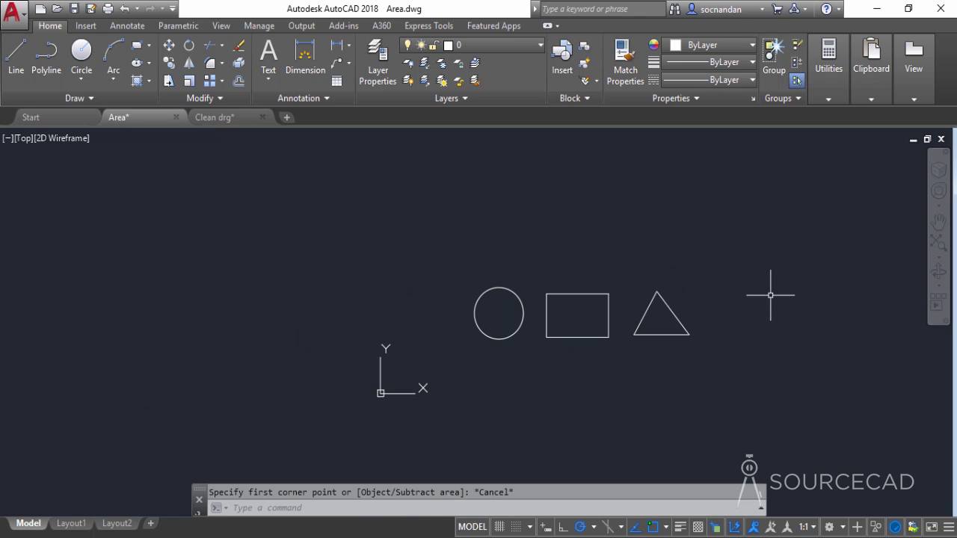
middle_drag(749, 319, 199, 354)
middle_drag(623, 386, 557, 349)
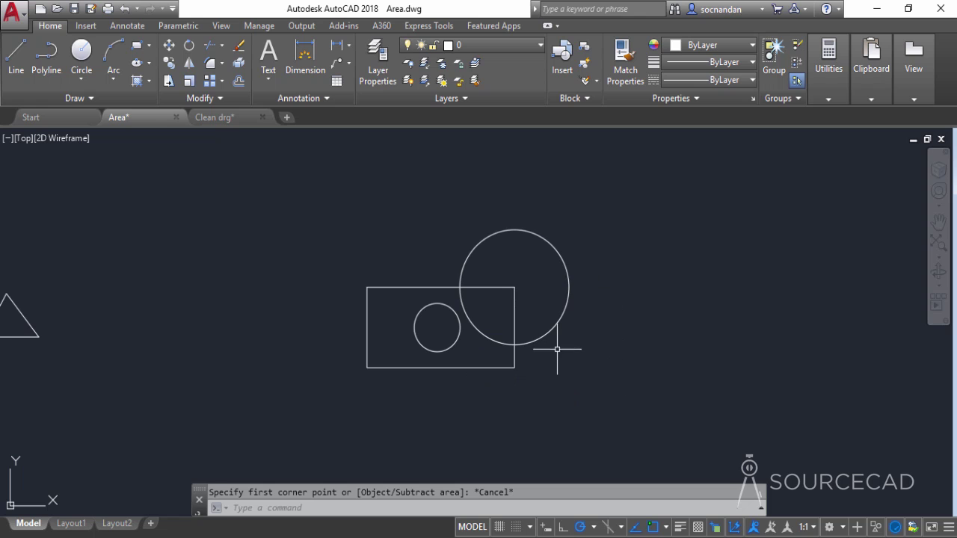
click(567, 278)
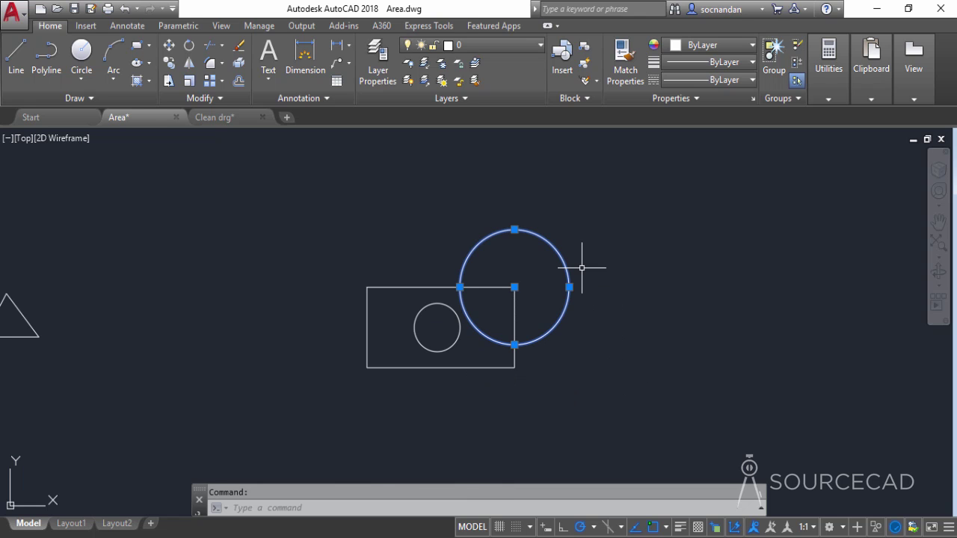
right_click(581, 266)
mouse_move(657, 246)
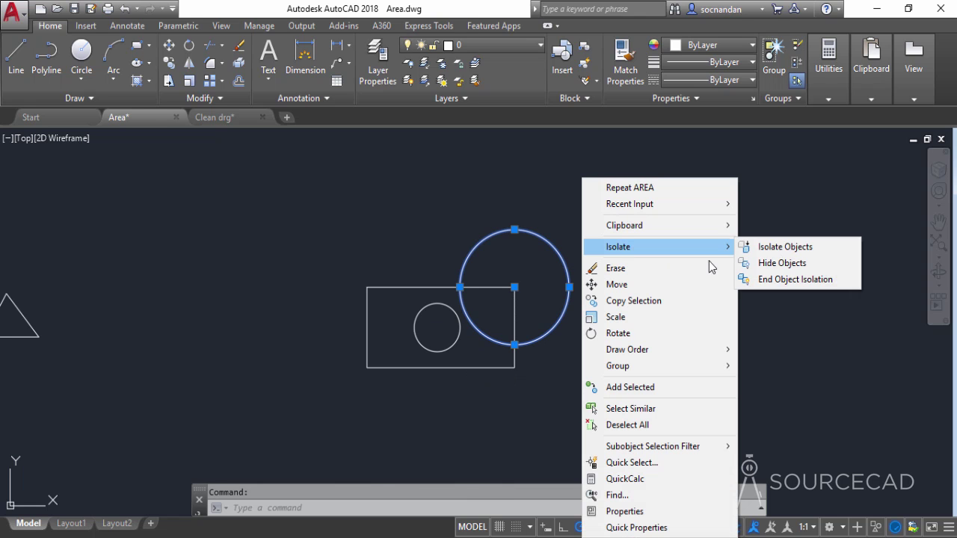
click(764, 265)
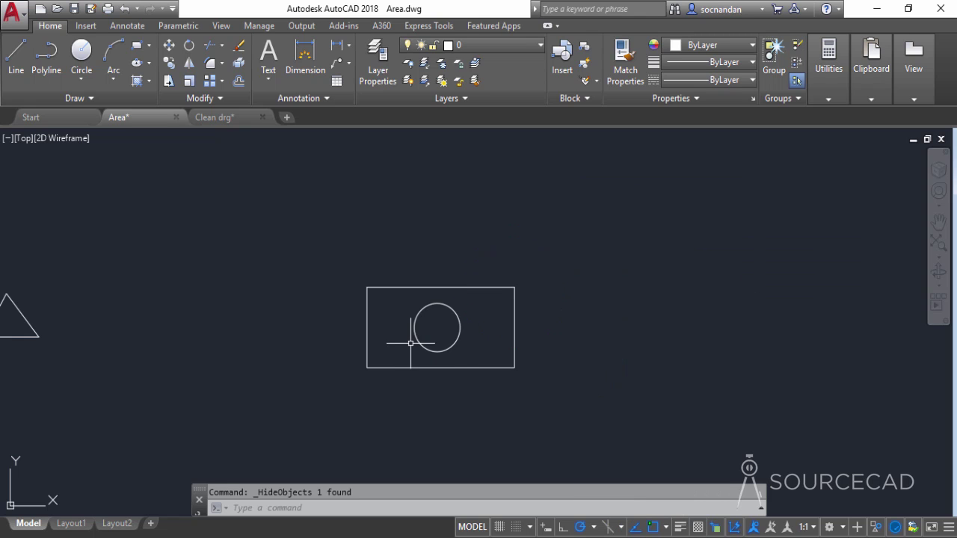
- Start an AREA calculation in Add area mode and add the rectangle enclosing the small circle as an object
scroll(443, 329, up, 2)
middle_drag(458, 341, 494, 342)
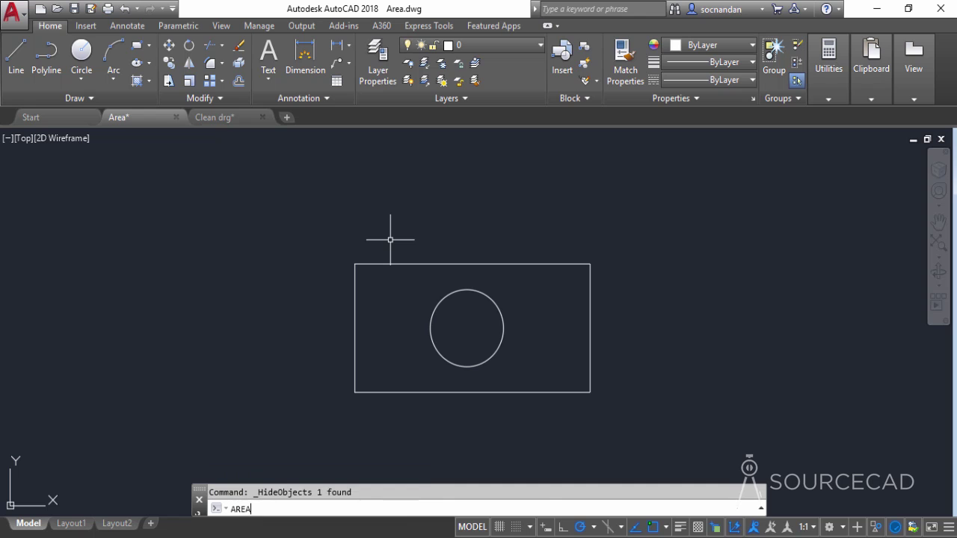
key(Return)
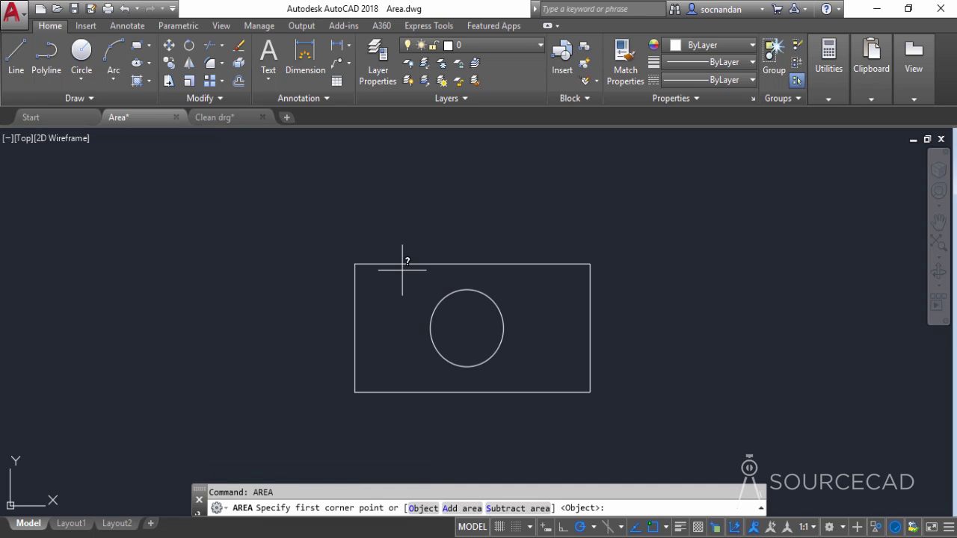
click(463, 510)
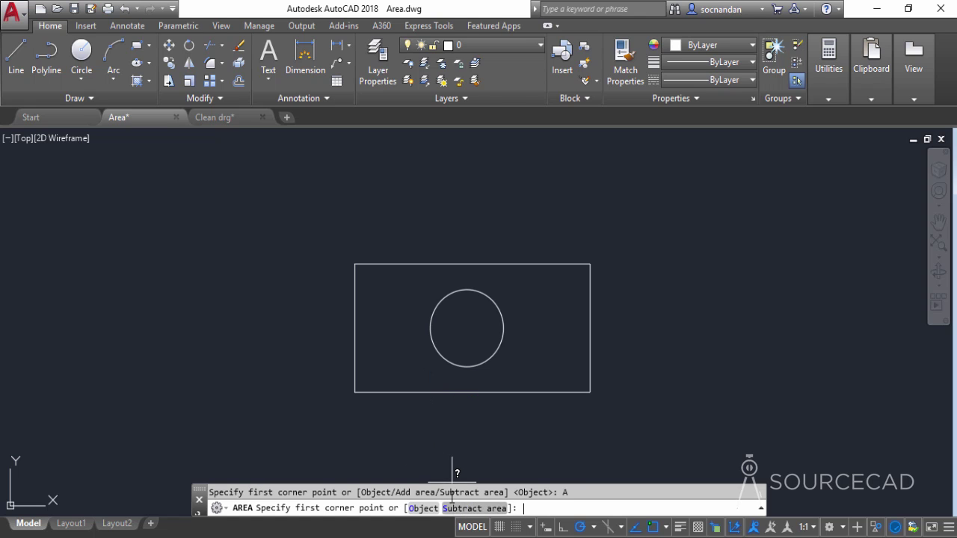
click(423, 510)
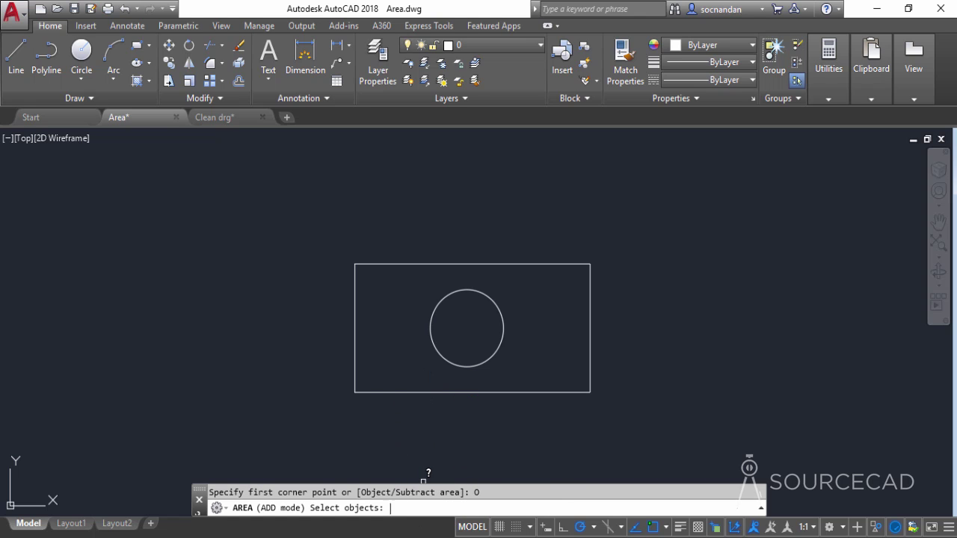
click(353, 349)
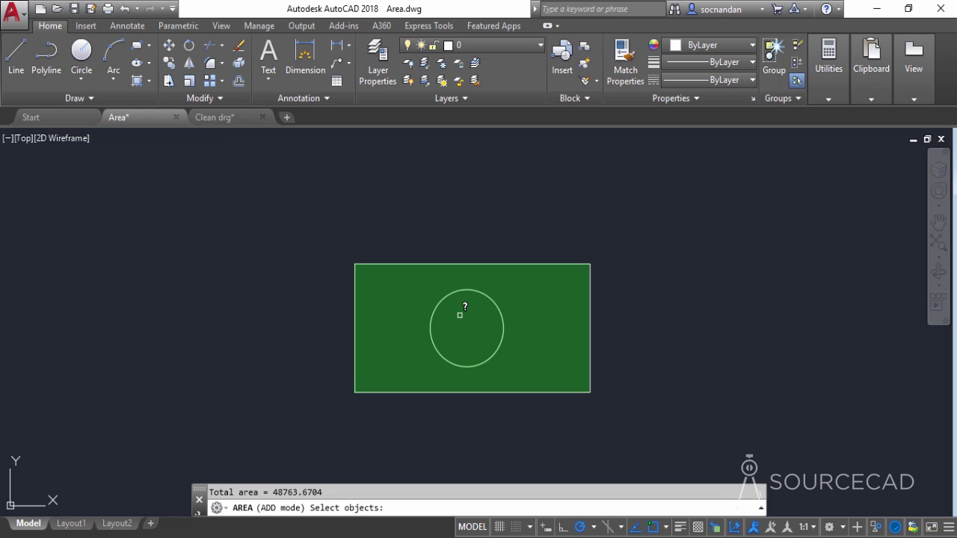
key(Return)
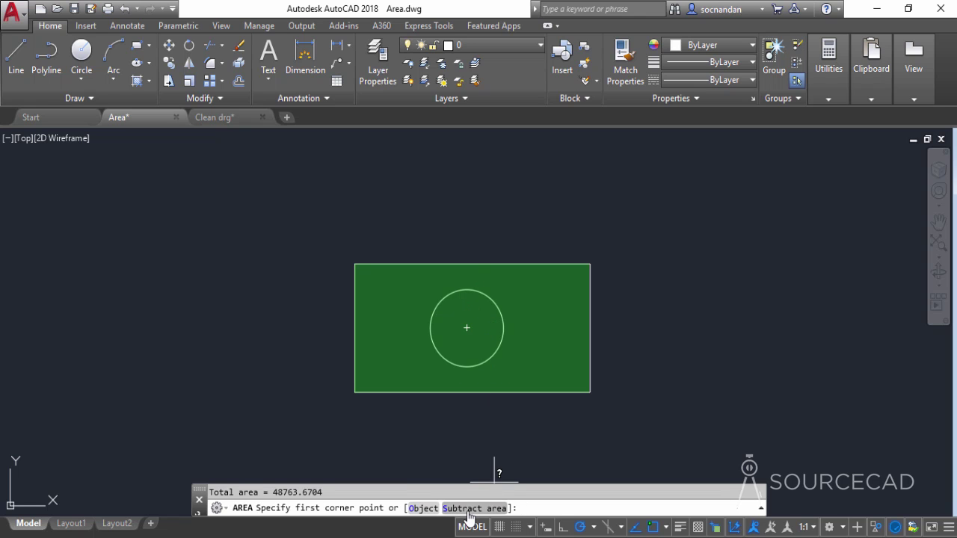
- Subtract the small inner circle as an object from the rectangle's area using Subtract area mode
click(469, 514)
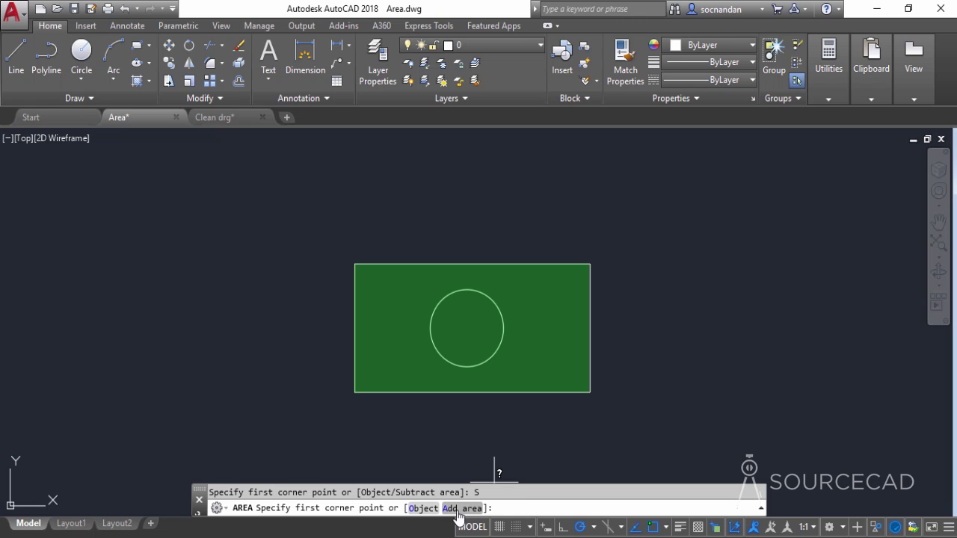
click(420, 509)
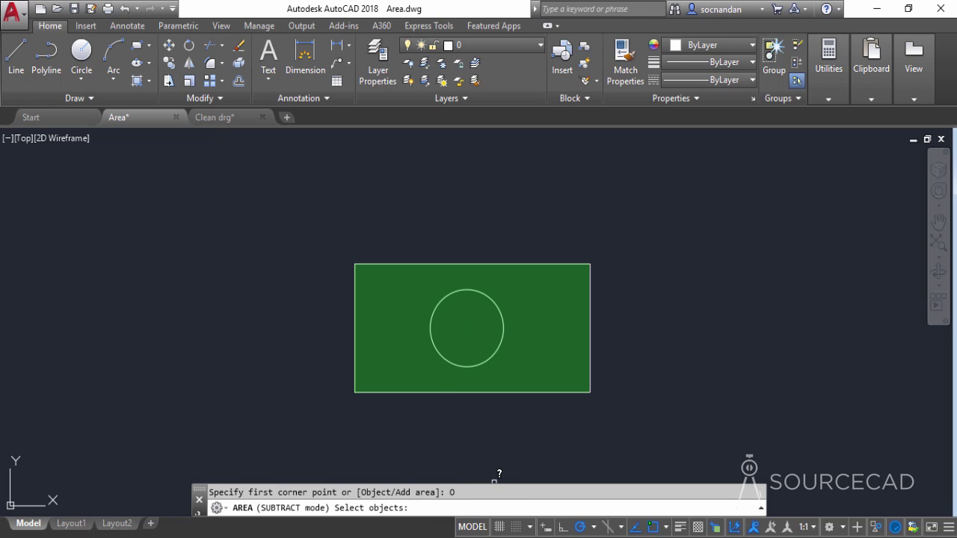
click(445, 358)
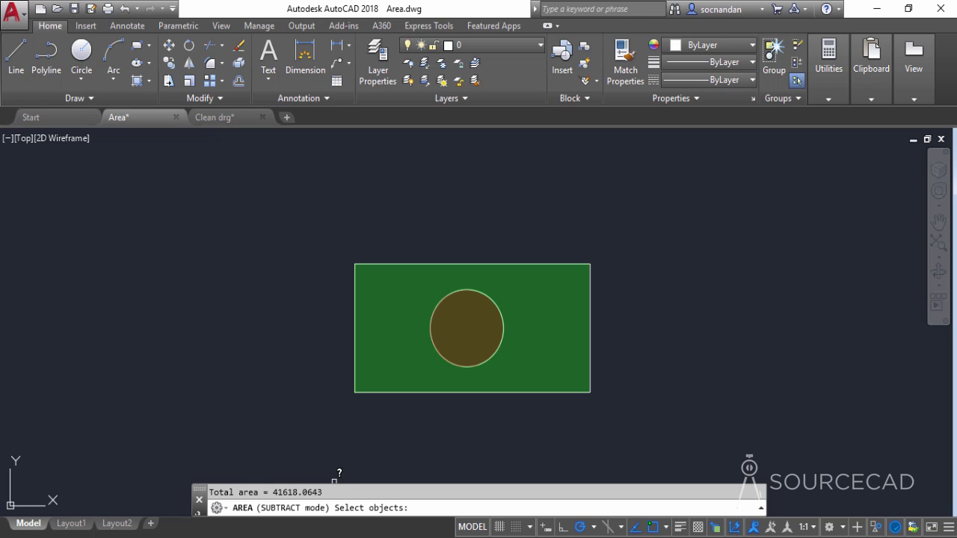
- End the area calculation and hatch the region between the rectangle and its inner circle with the ANGLE pattern
key(Escape)
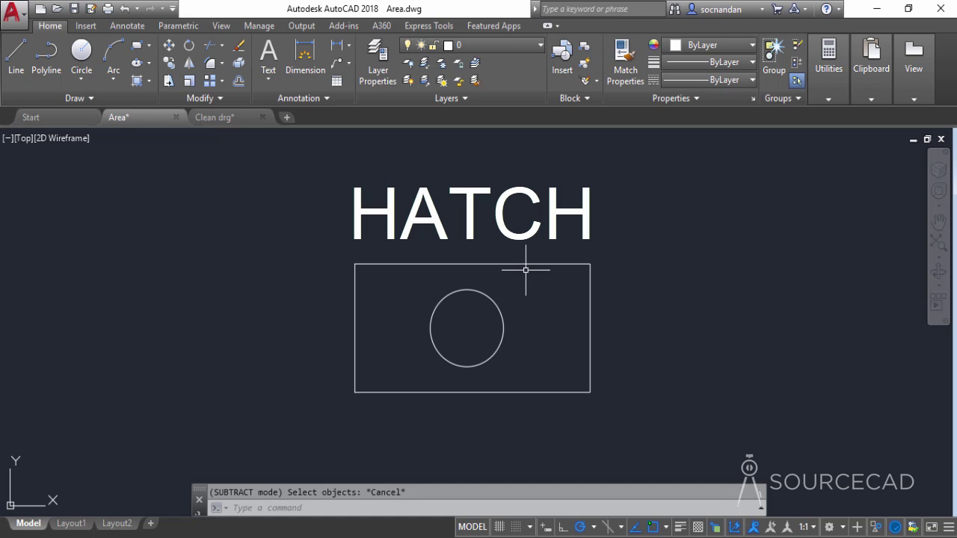
click(137, 82)
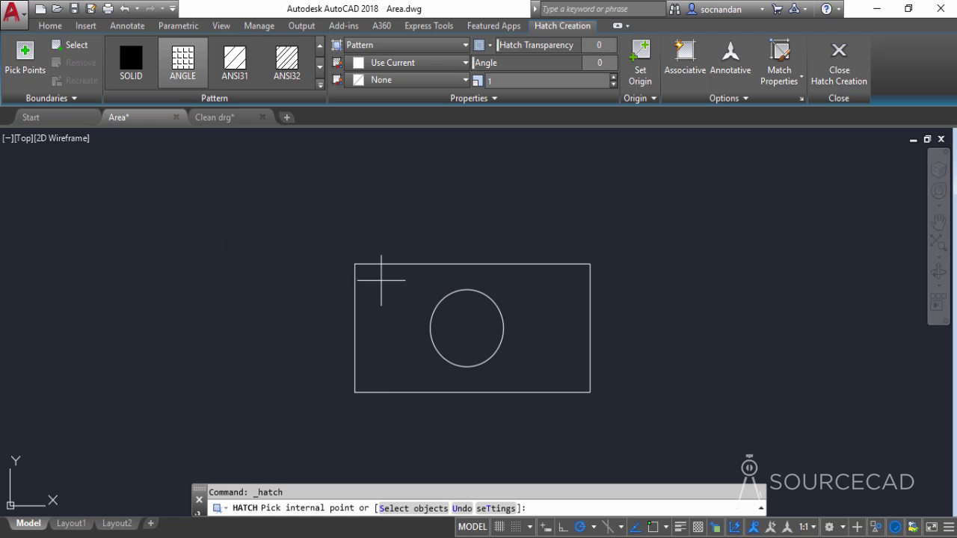
click(387, 306)
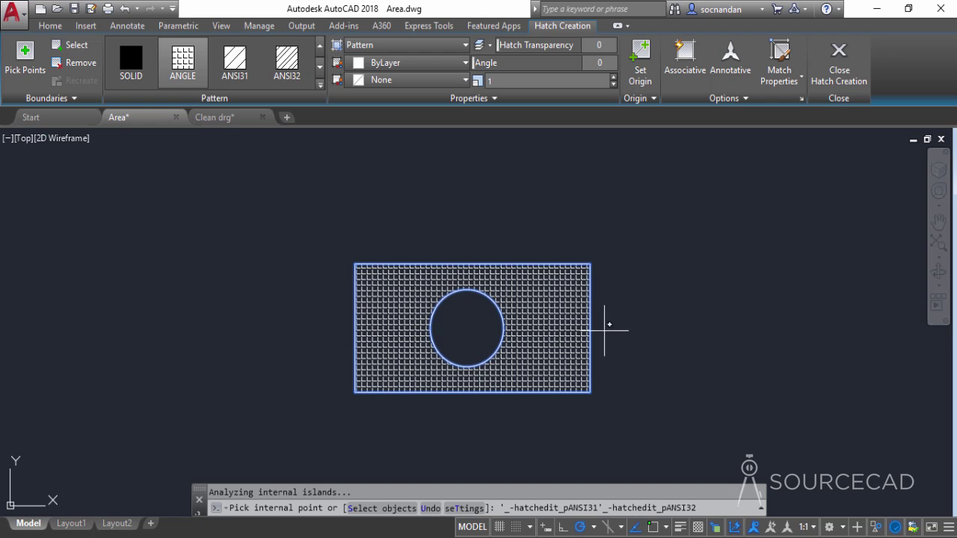
click(839, 60)
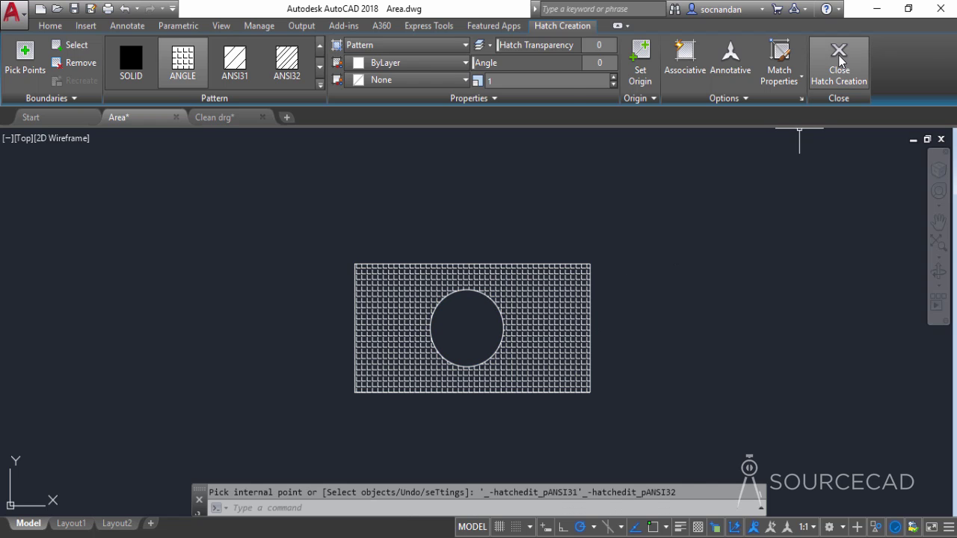
- Show the new hatch's properties and check its area in the geometry data
click(566, 306)
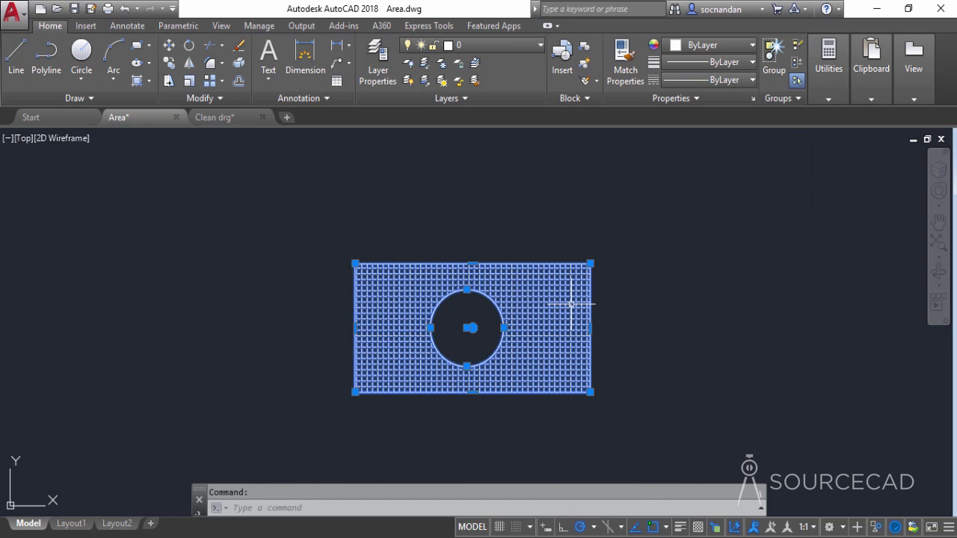
right_click(645, 215)
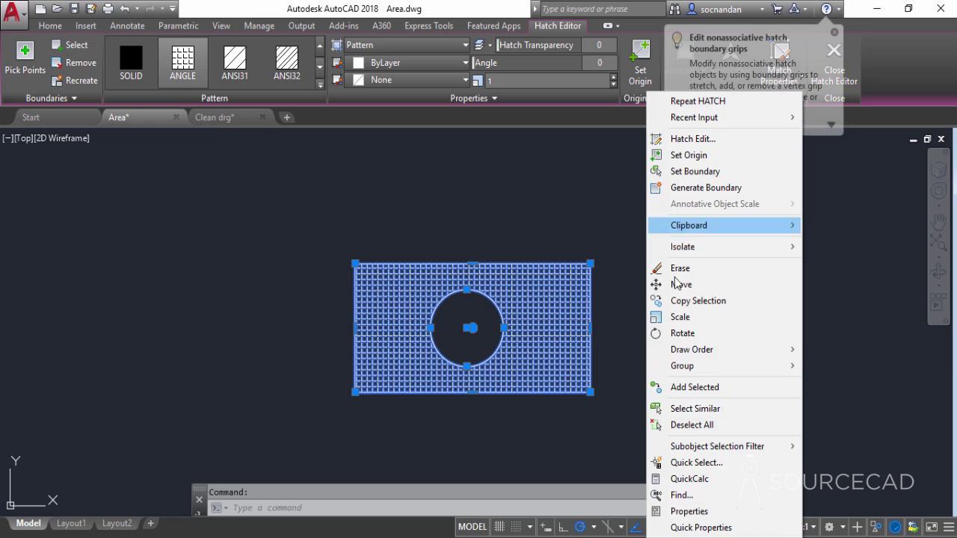
click(684, 512)
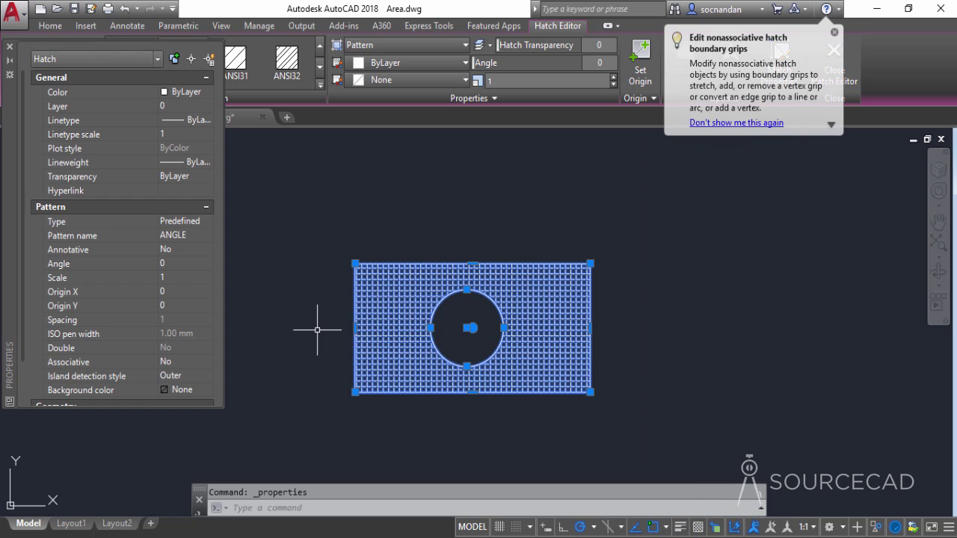
scroll(20, 306, down, 1)
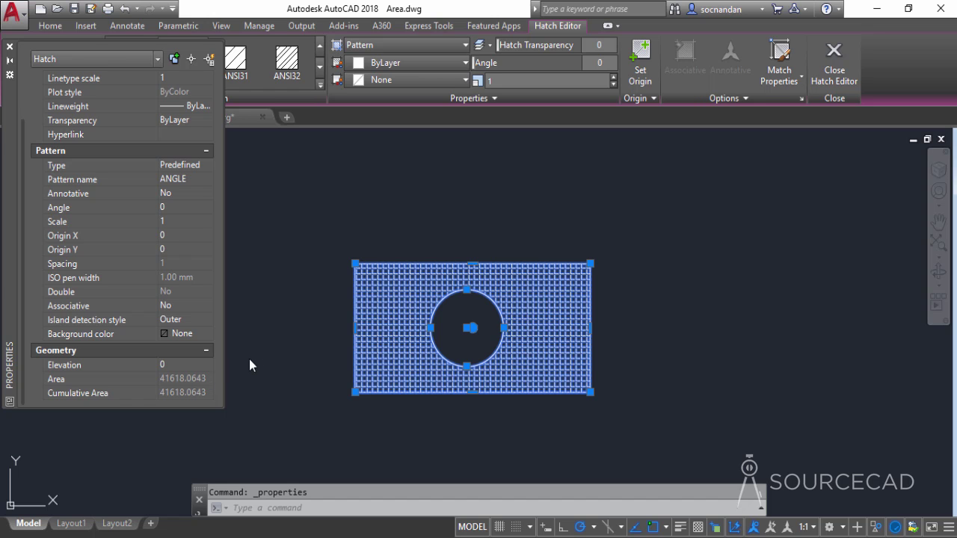
- Erase the hatch and end object isolation to bring back the hidden large circle
right_click(433, 221)
click(472, 267)
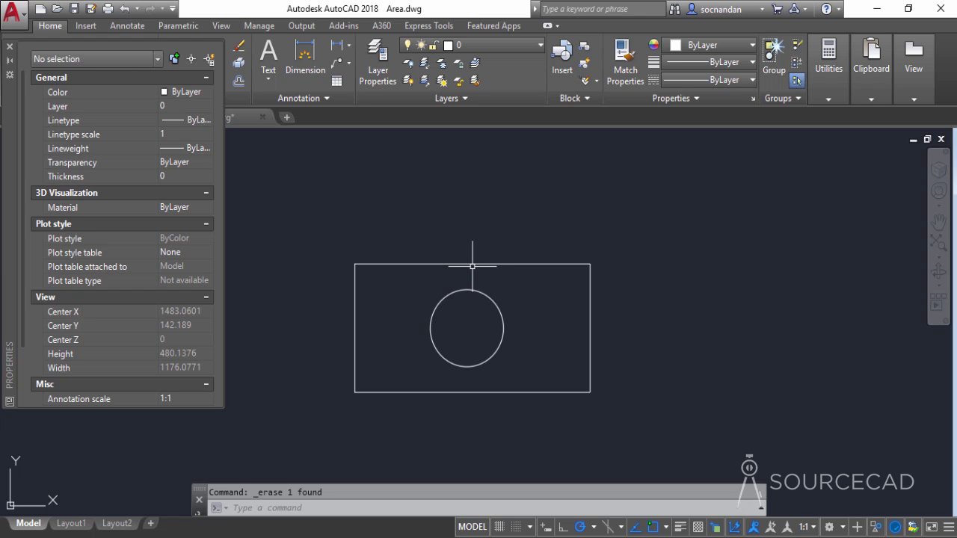
click(874, 527)
click(873, 515)
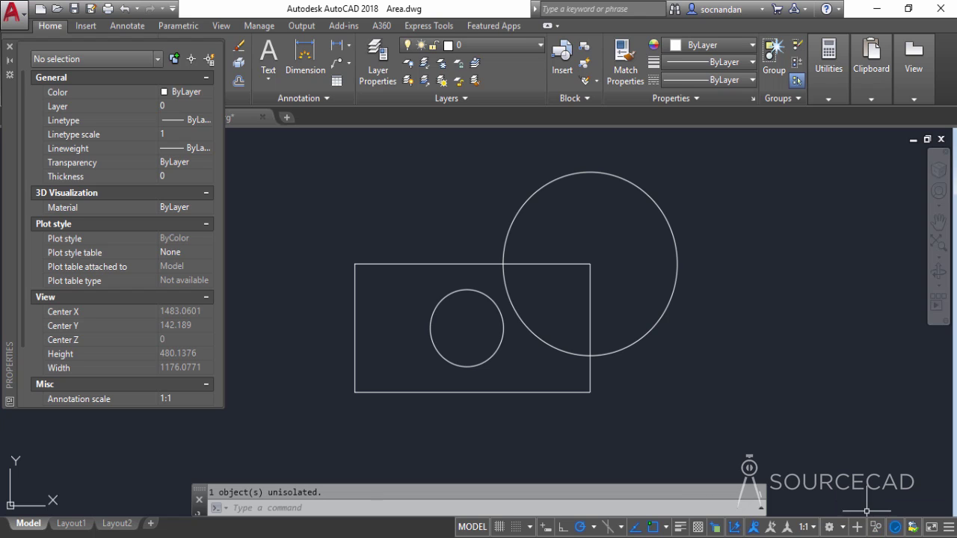
- Hide the small circle inside the rectangle and close the object properties
click(484, 292)
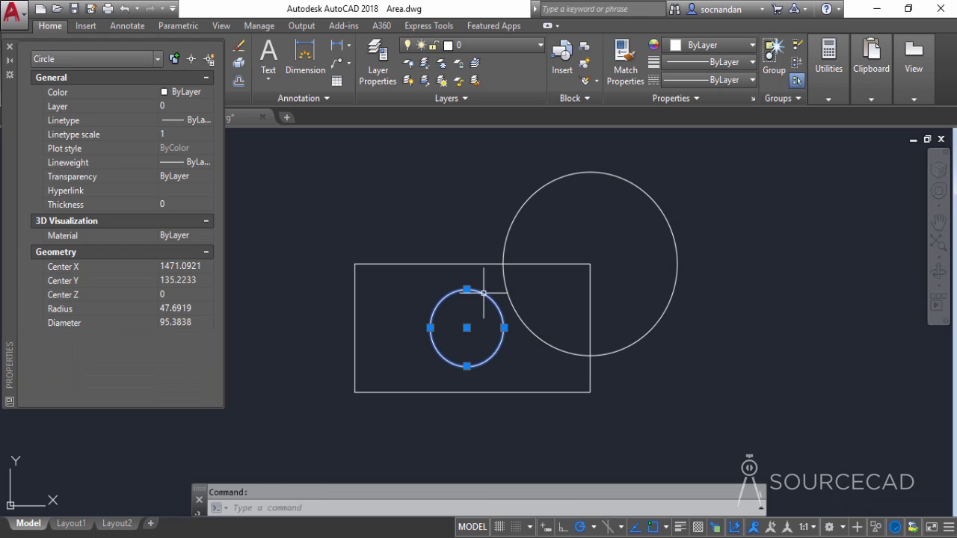
right_click(438, 198)
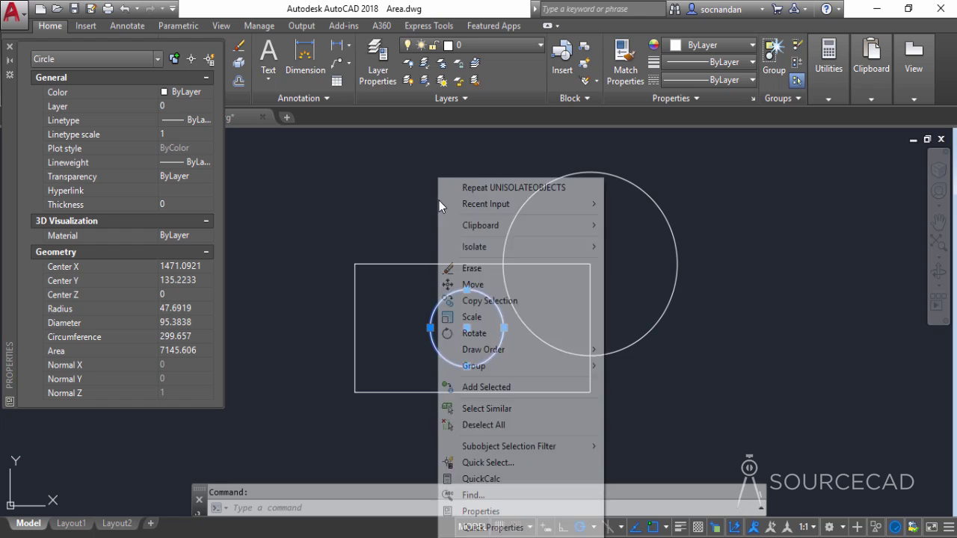
mouse_move(538, 247)
click(656, 263)
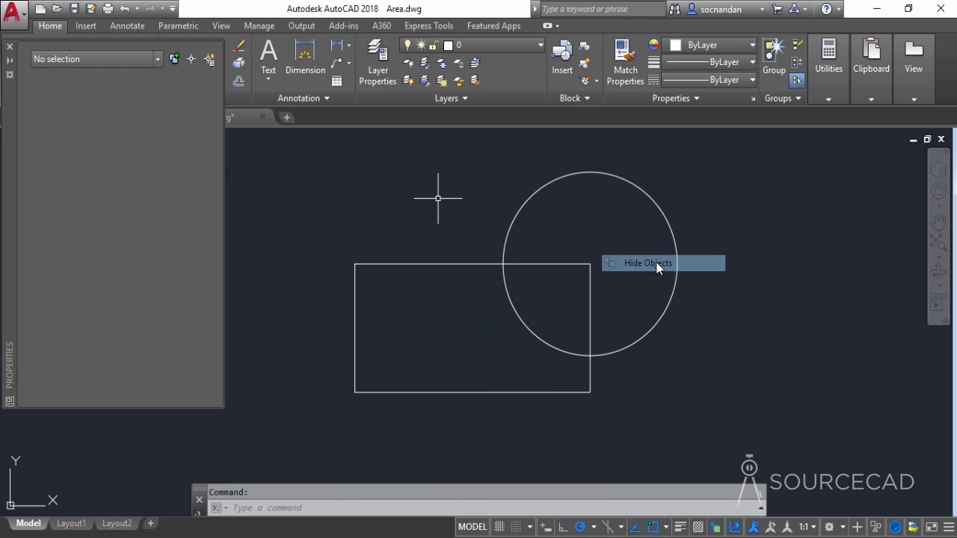
click(9, 50)
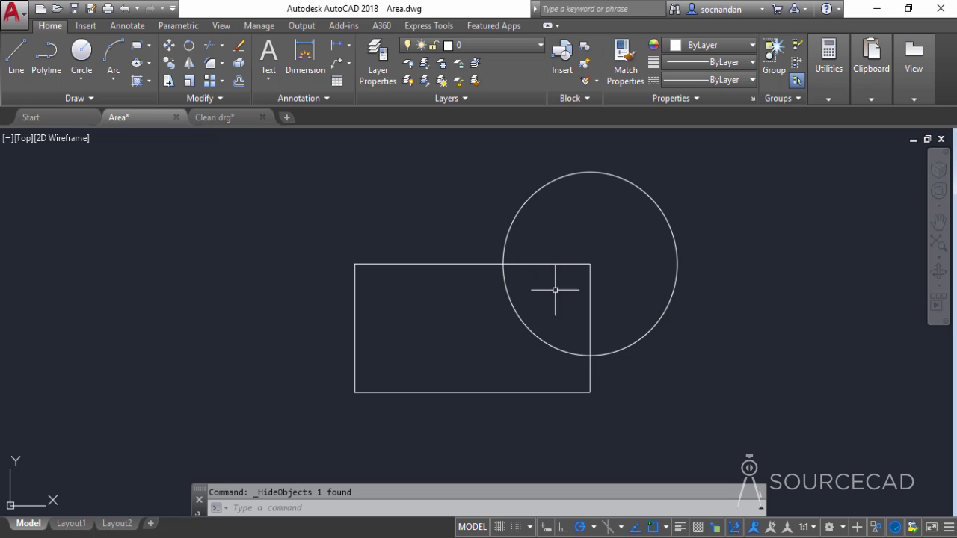
- Create a polyline boundary around the overlap of the rectangle and large circle with the BOUNDARY command, picking a point inside it
middle_drag(546, 275, 464, 286)
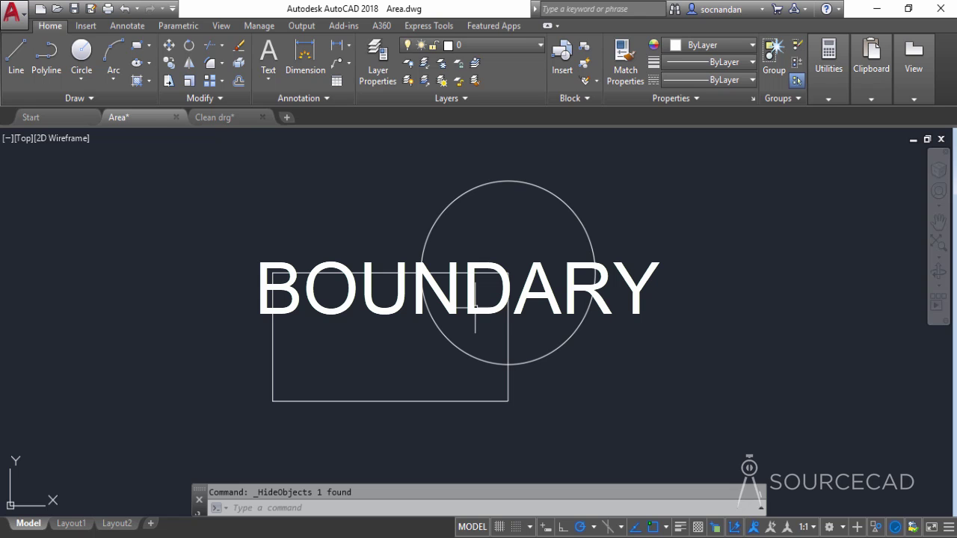
text(boun)
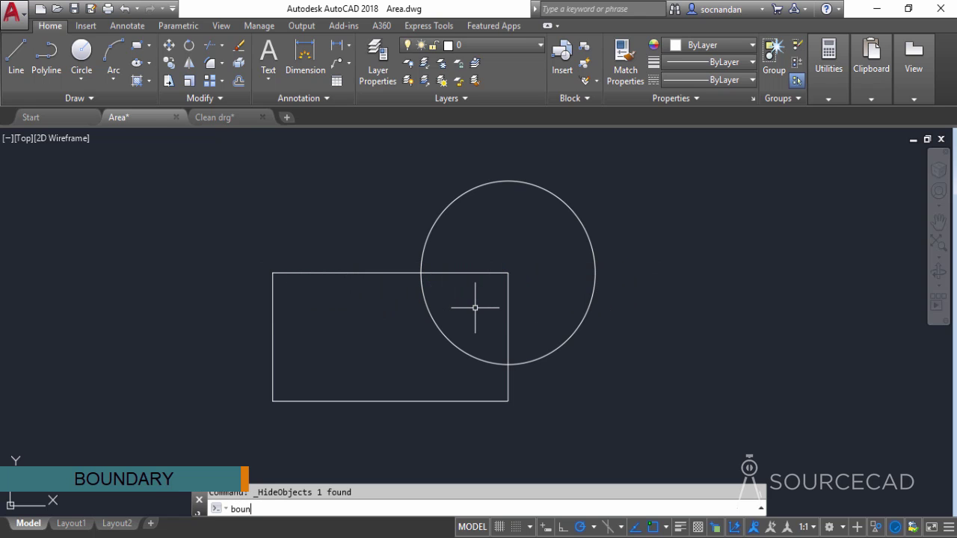
text(dry)
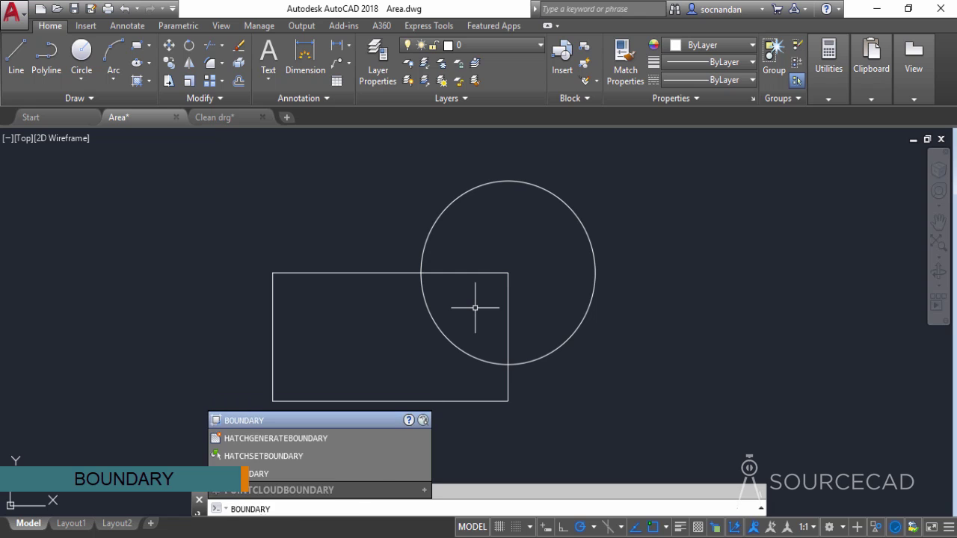
key(Return)
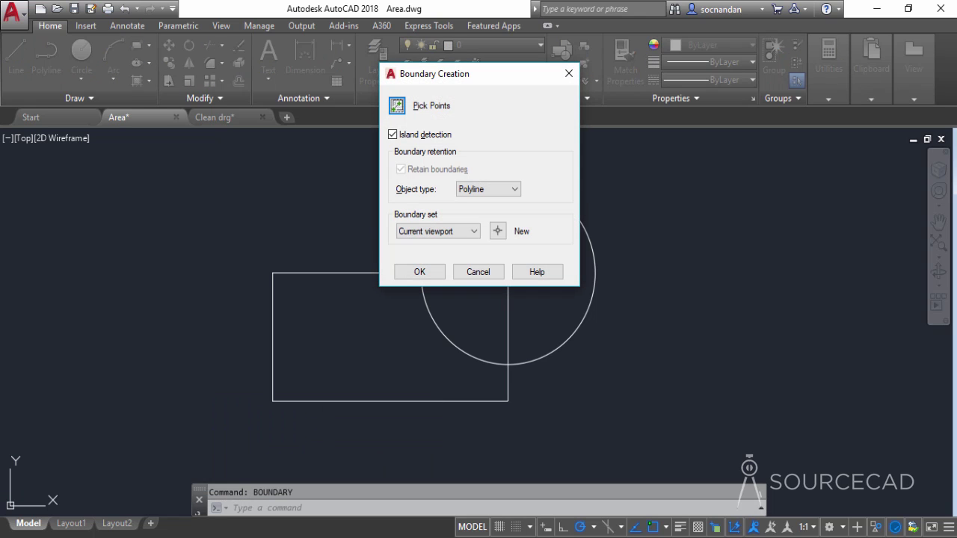
drag(488, 82, 727, 196)
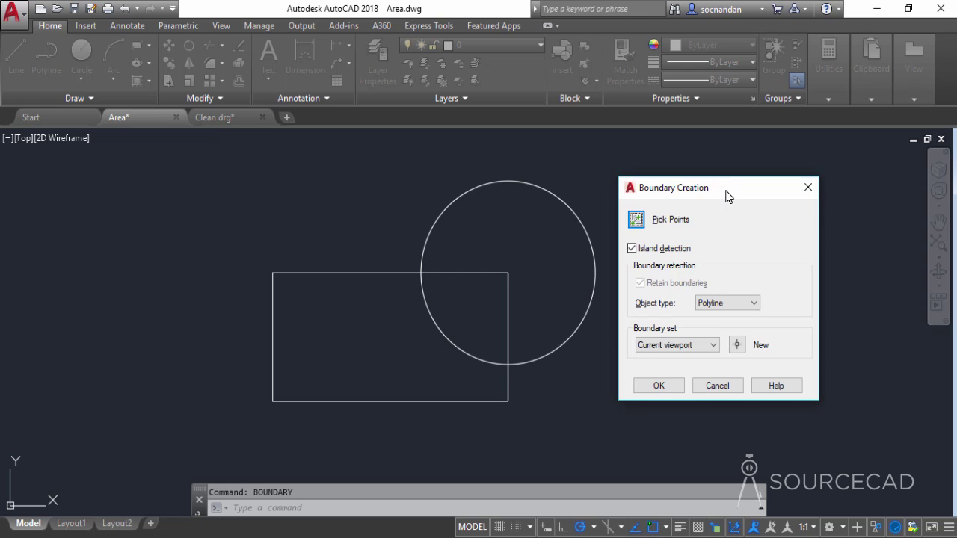
click(637, 221)
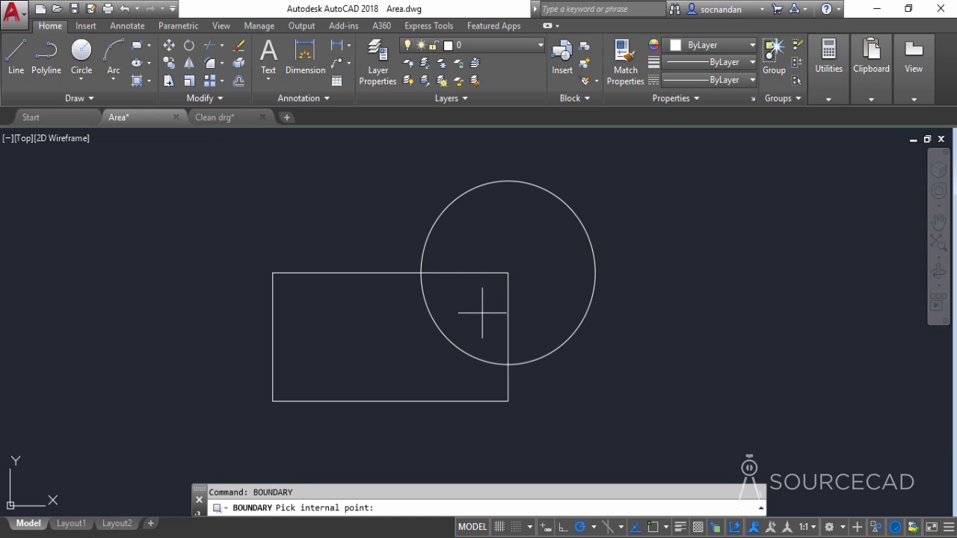
click(469, 303)
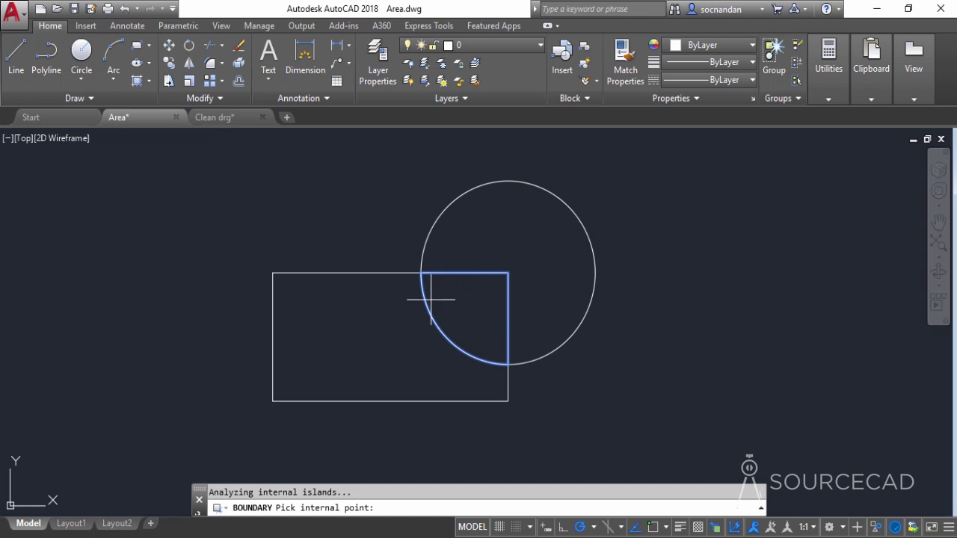
key(Return)
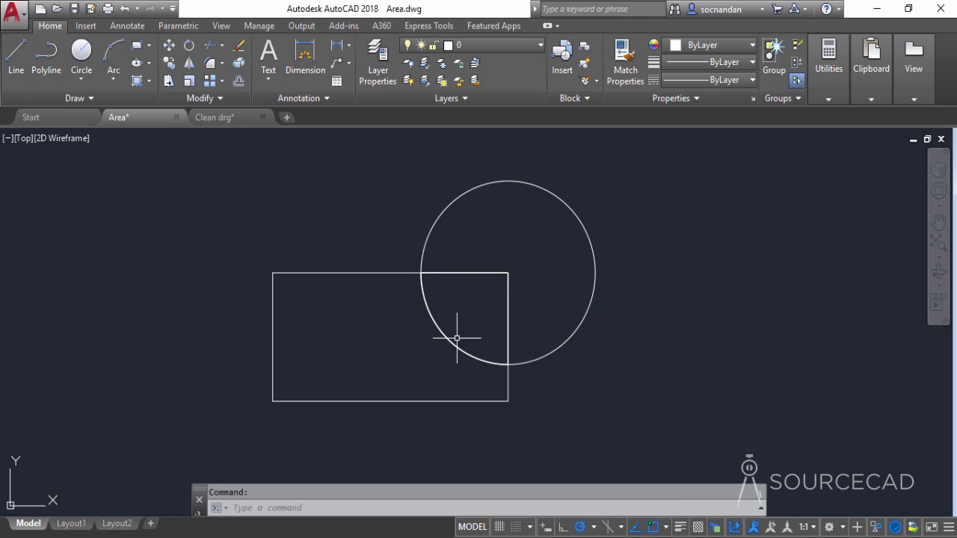
- Select the boundary polyline around the overlap and show its properties to check its area
click(509, 283)
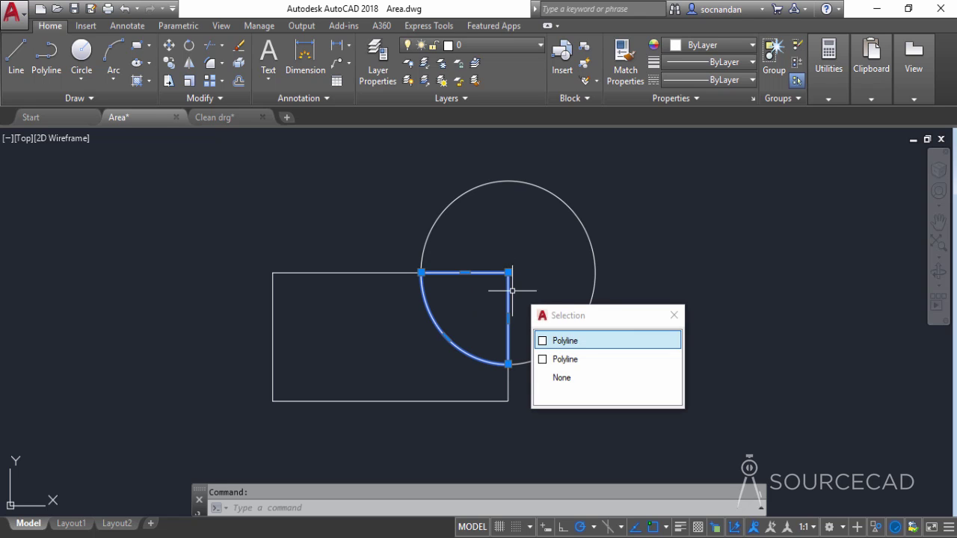
click(570, 345)
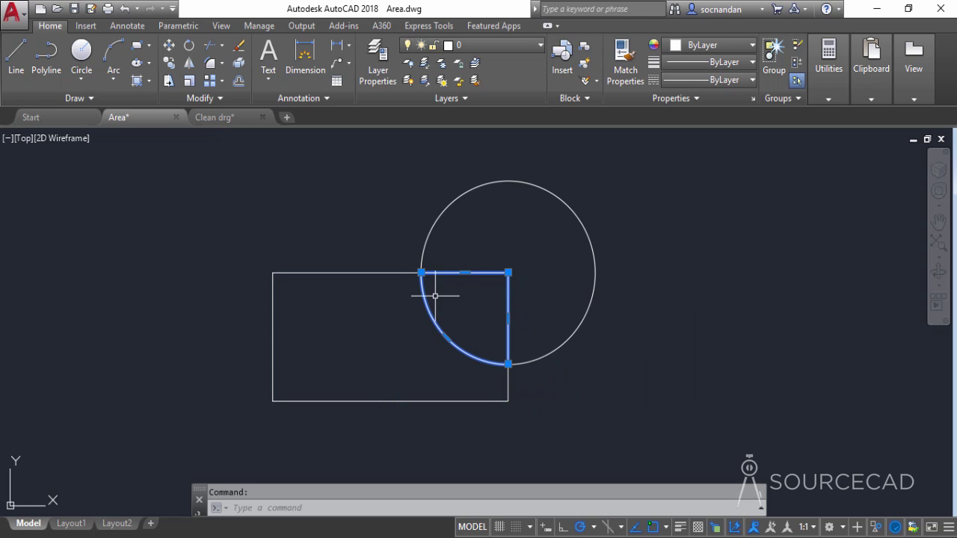
right_click(623, 235)
click(666, 512)
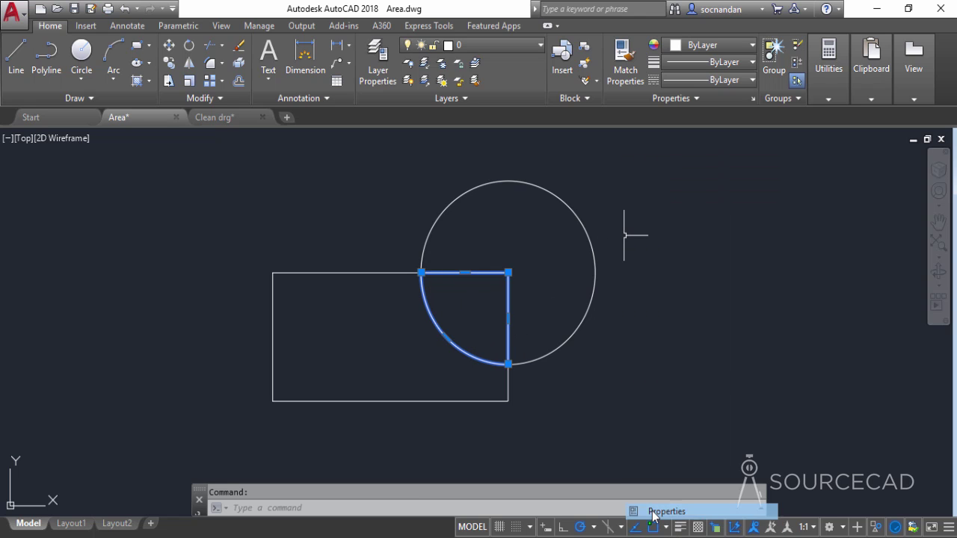
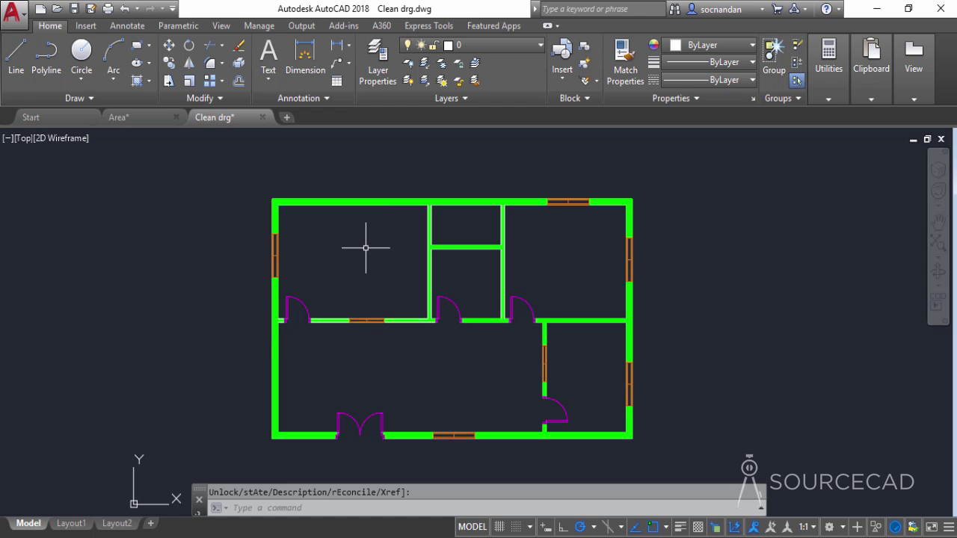
- In the Clean drg floor plan, create a polyline boundary inside the upper-left room with the BOUNDARY command
text(bounda)
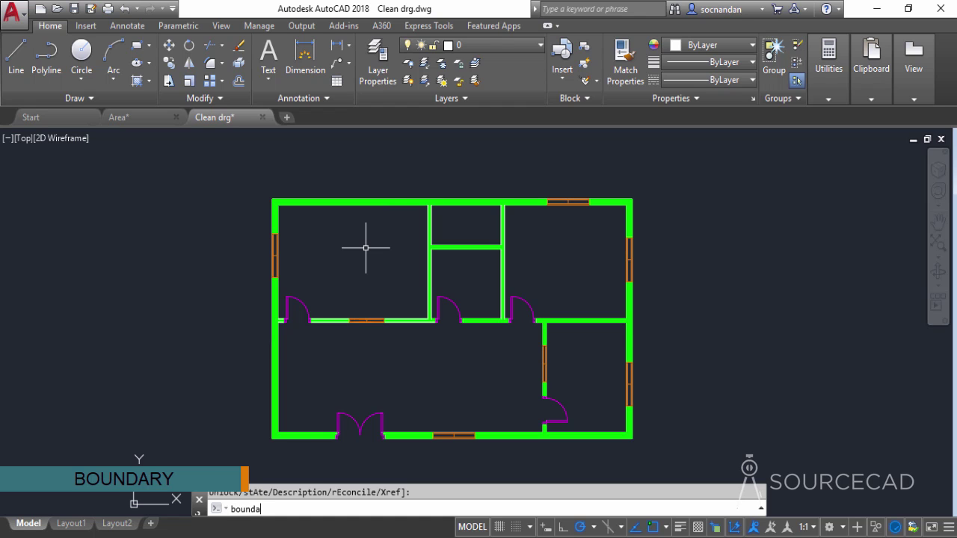
key(Return)
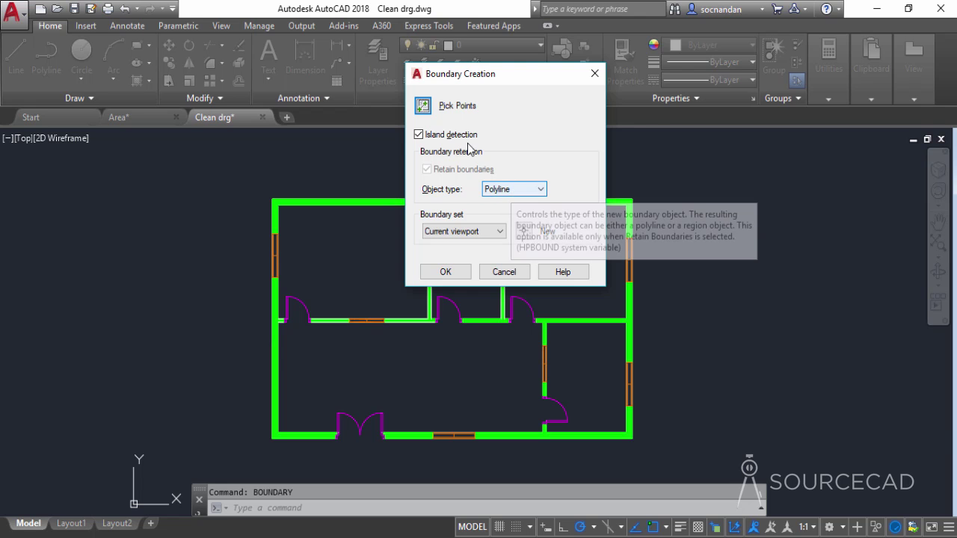
click(422, 106)
click(352, 265)
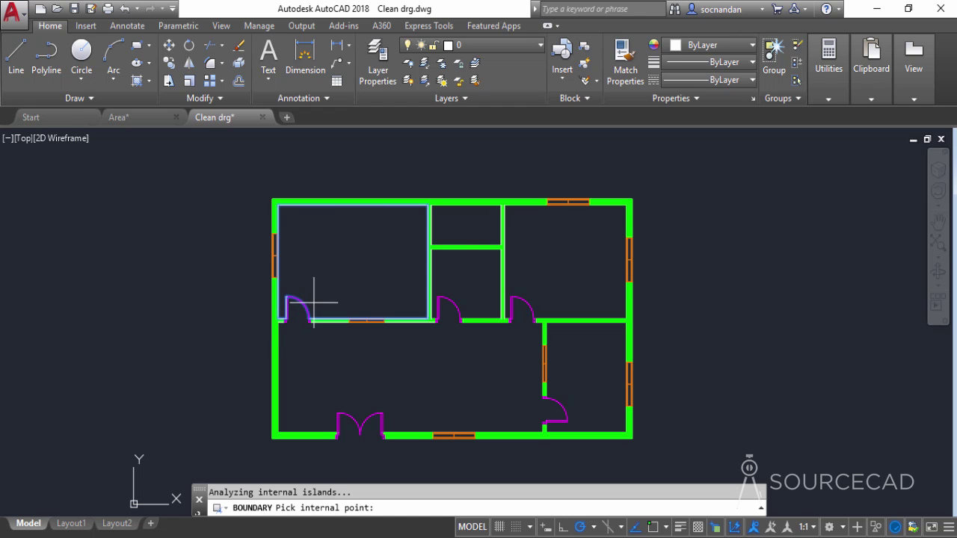
key(Return)
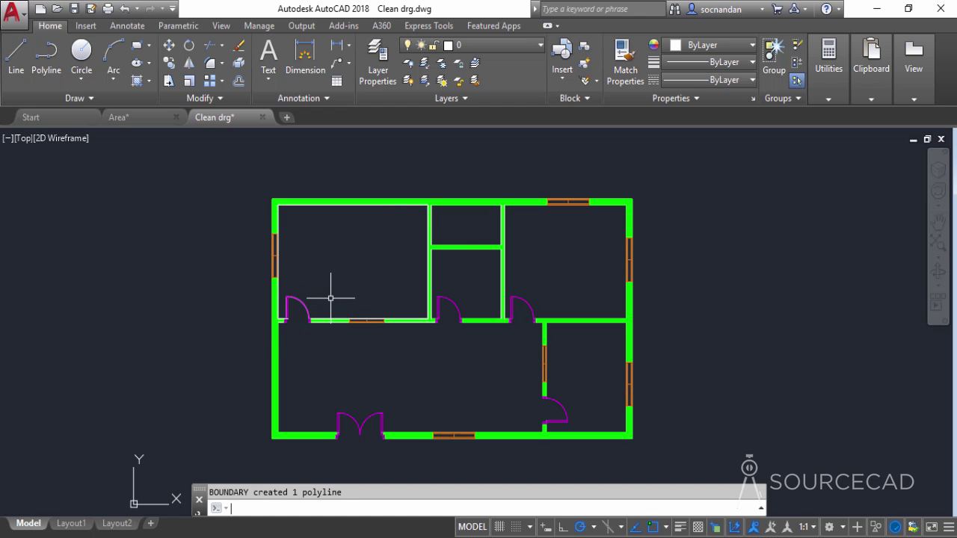
- Select the upper-left room's boundary polyline and show its properties to check the room's area
click(353, 203)
click(404, 260)
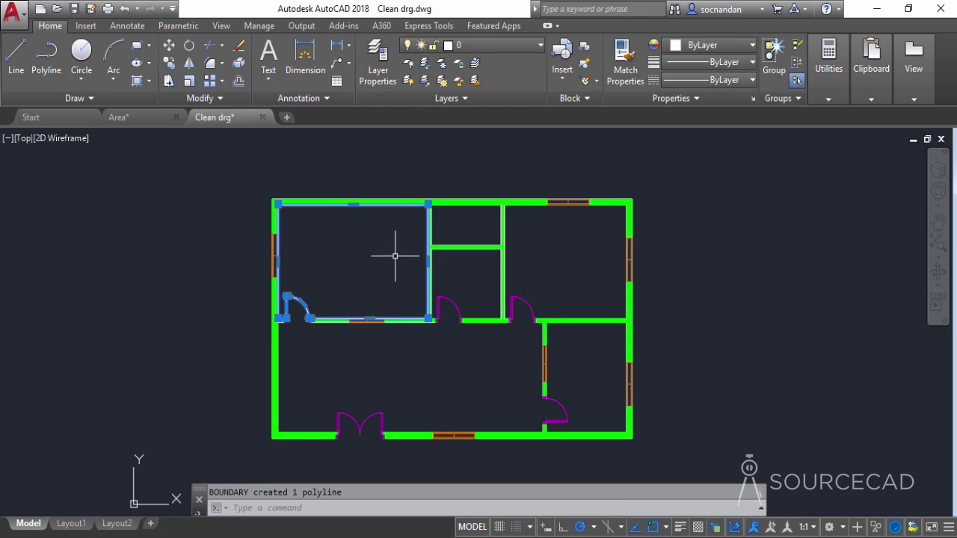
right_click(397, 261)
click(422, 512)
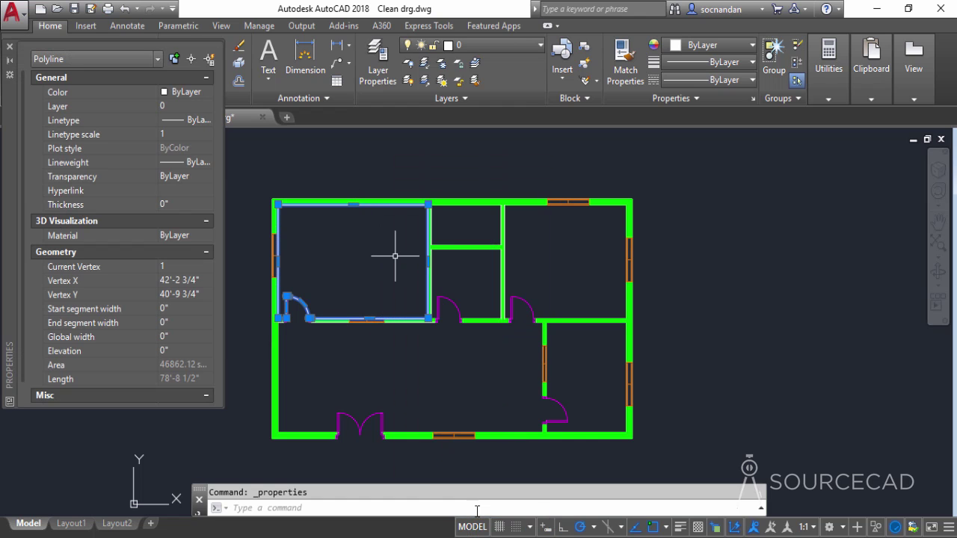